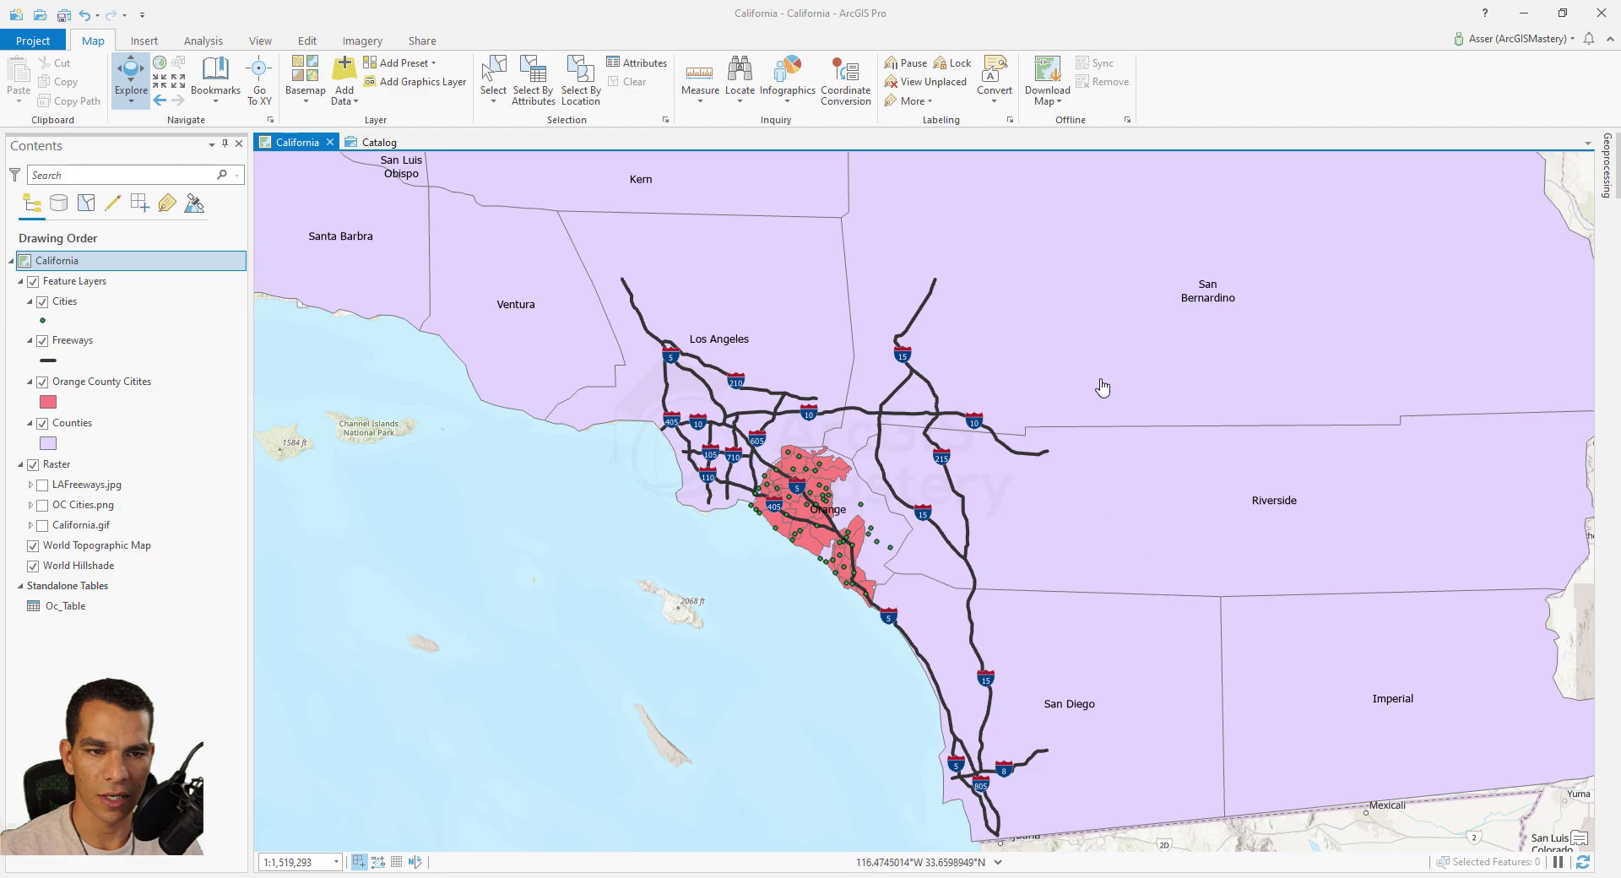
In Catalog, open the California folder and its California.gdb geodatabase.
{"action": "left_click", "coordinate": [373, 143]}
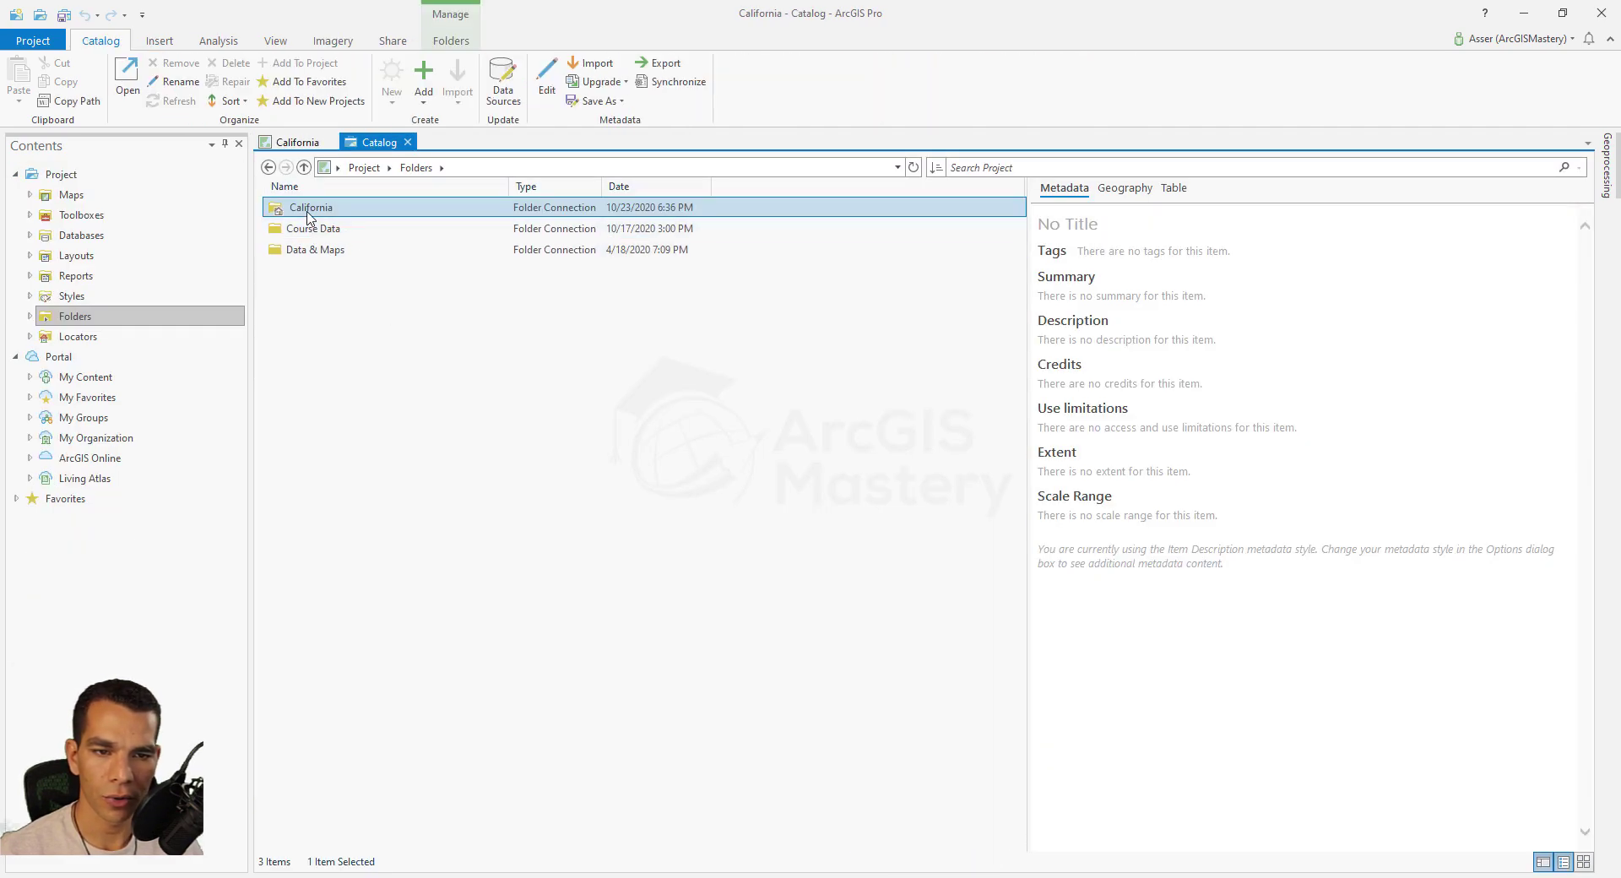
{"action": "double_click", "coordinate": [311, 209]}
{"action": "double_click", "coordinate": [314, 247]}
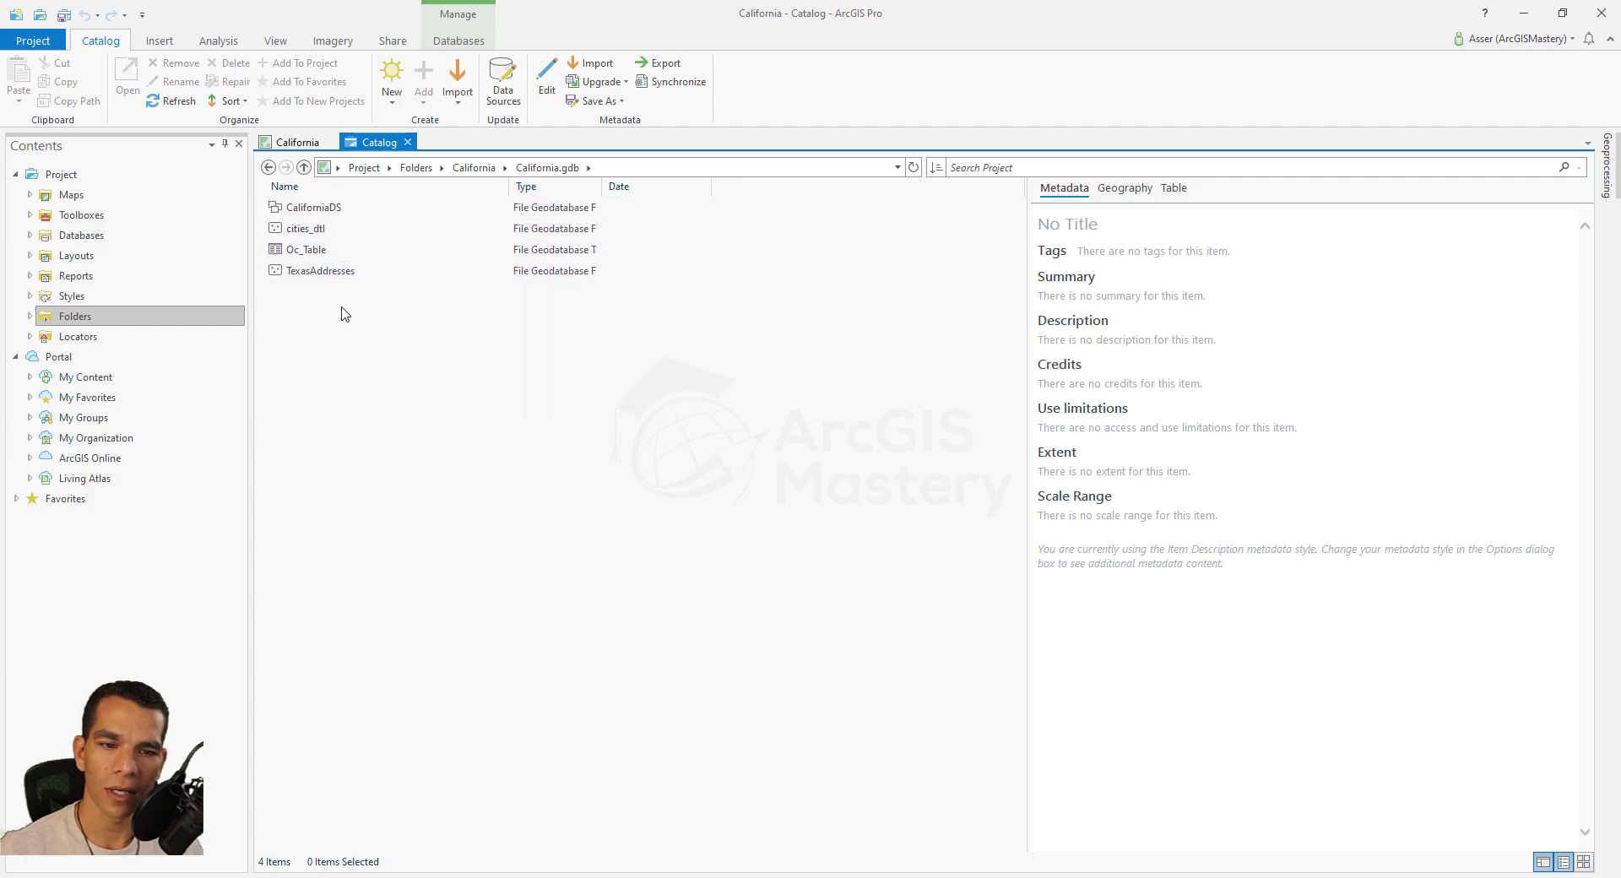
{"action": "right_click", "coordinate": [342, 314]}
Open the CaliforniaDS feature dataset listing Cities, Counties, Freeways and OC_Cities.
{"action": "mouse_move", "coordinate": [426, 386]}
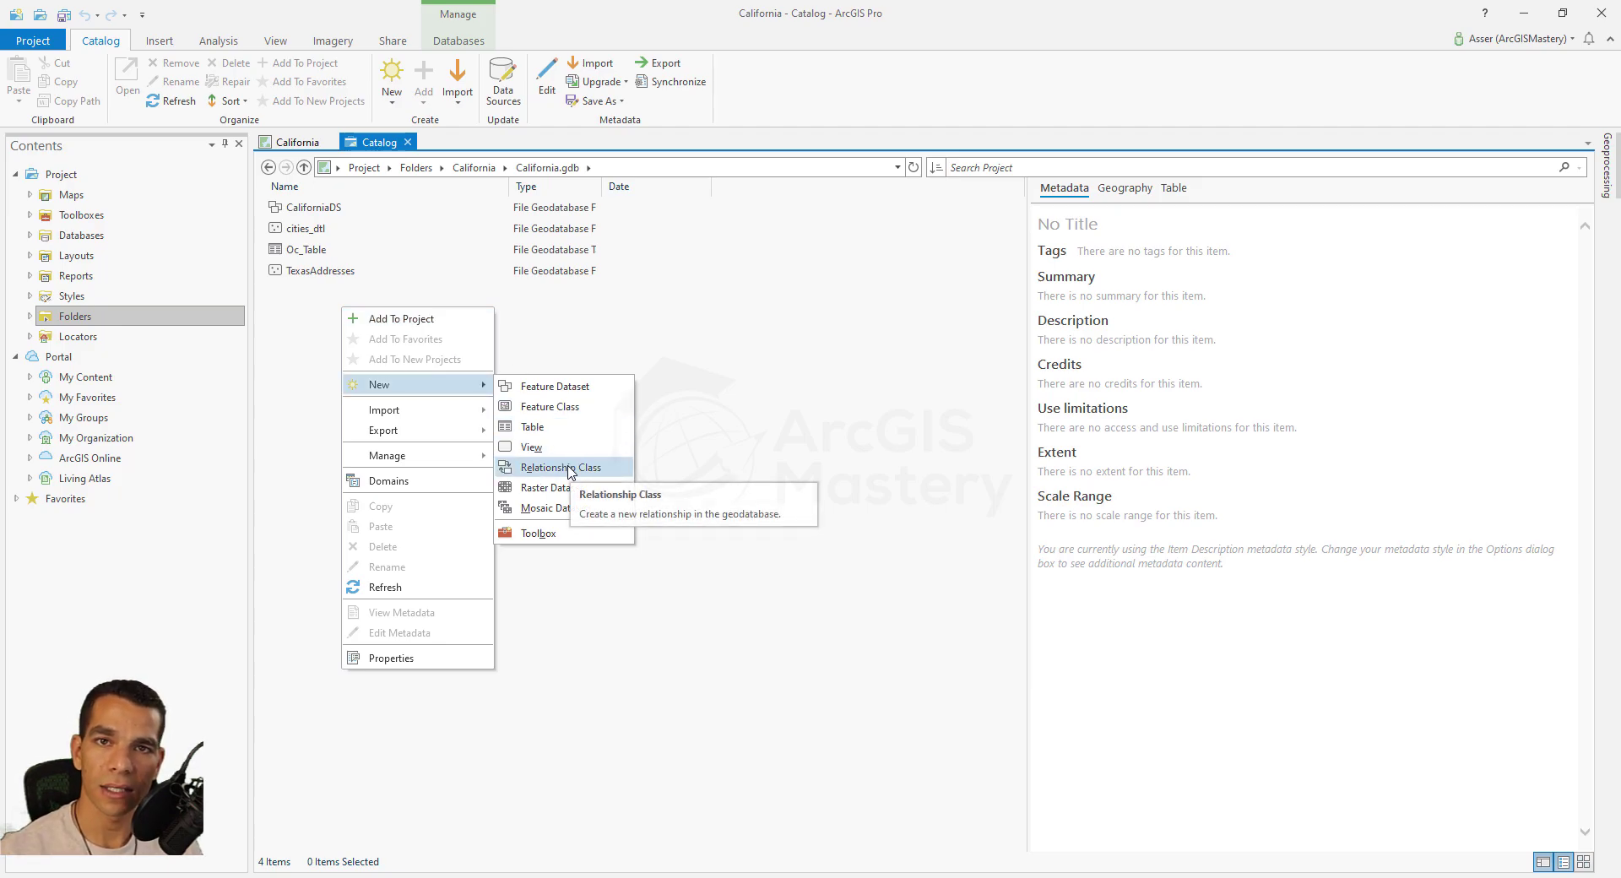
{"action": "left_click", "coordinate": [342, 326]}
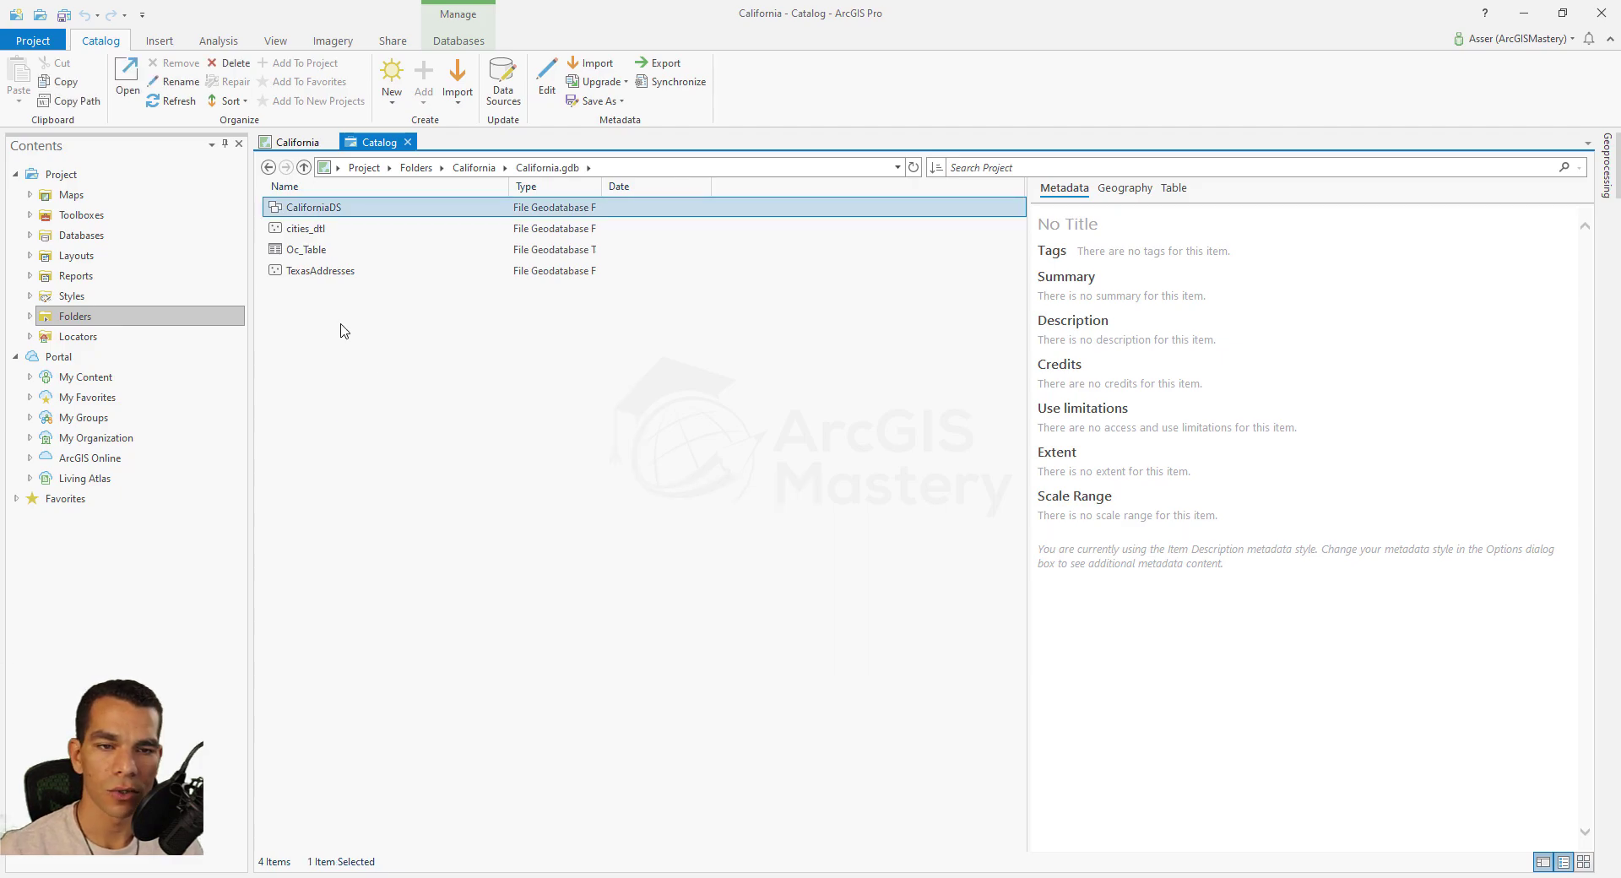
{"action": "double_click", "coordinate": [321, 207]}
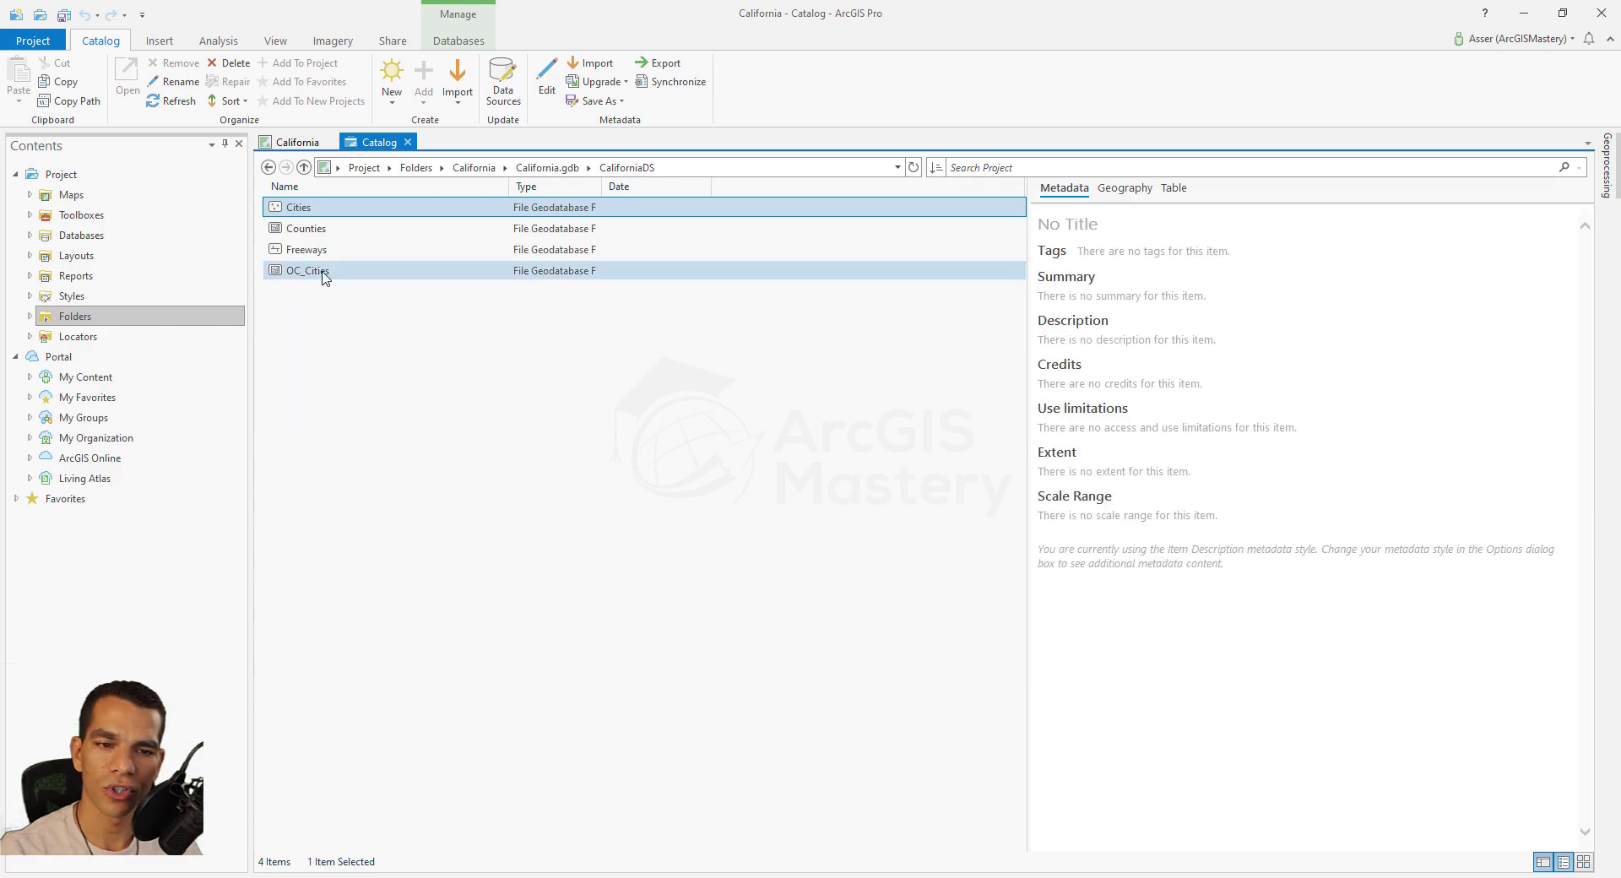
{"action": "left_click", "coordinate": [305, 168]}
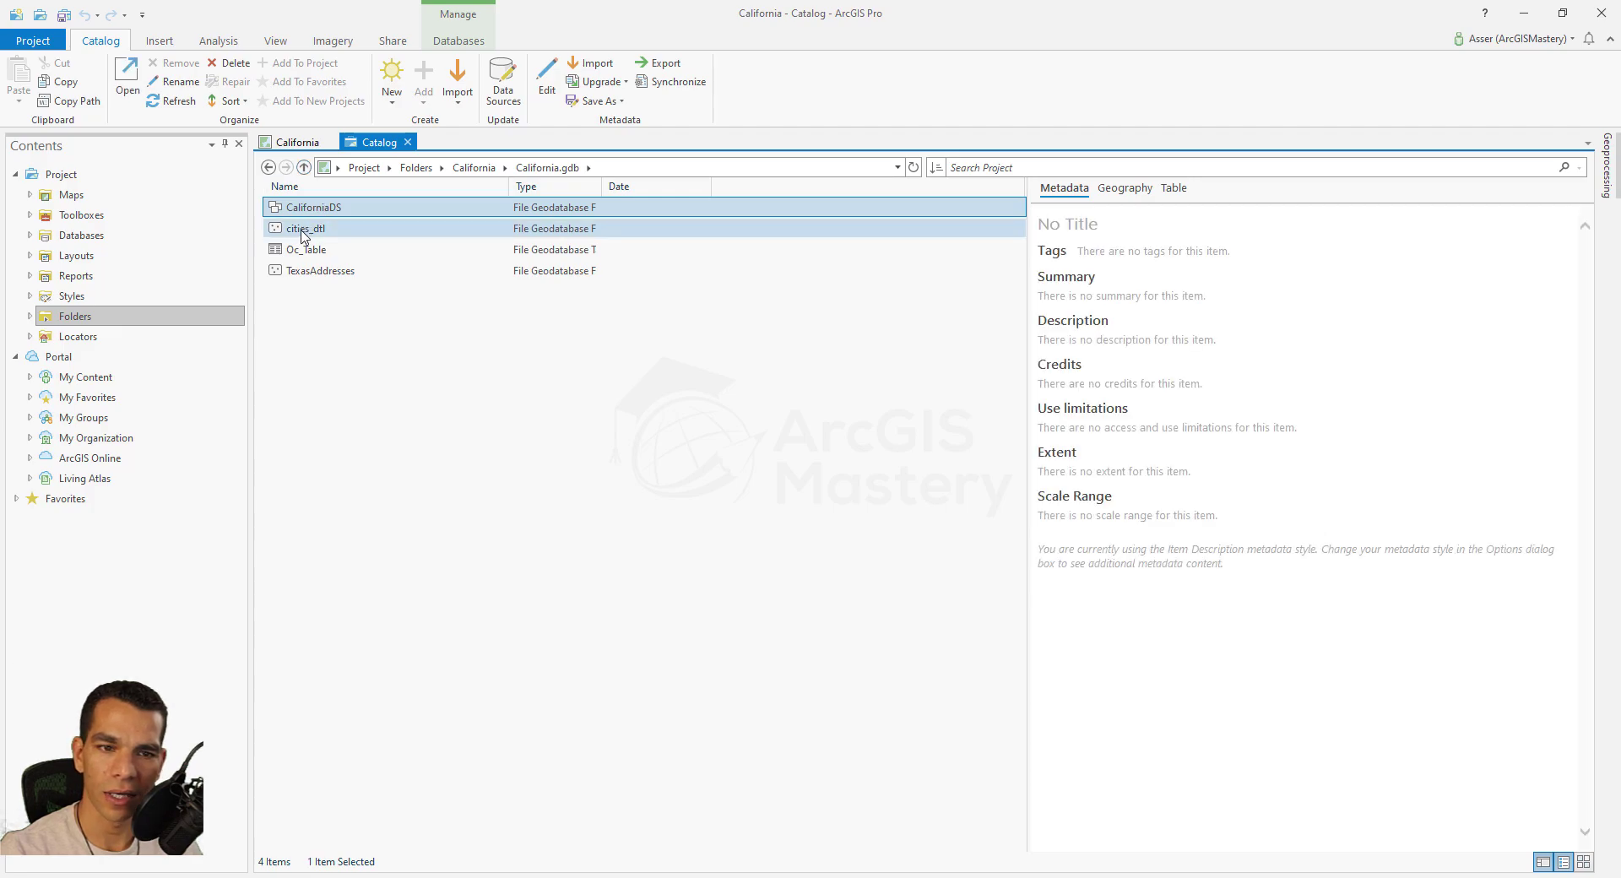
{"action": "double_click", "coordinate": [308, 208]}
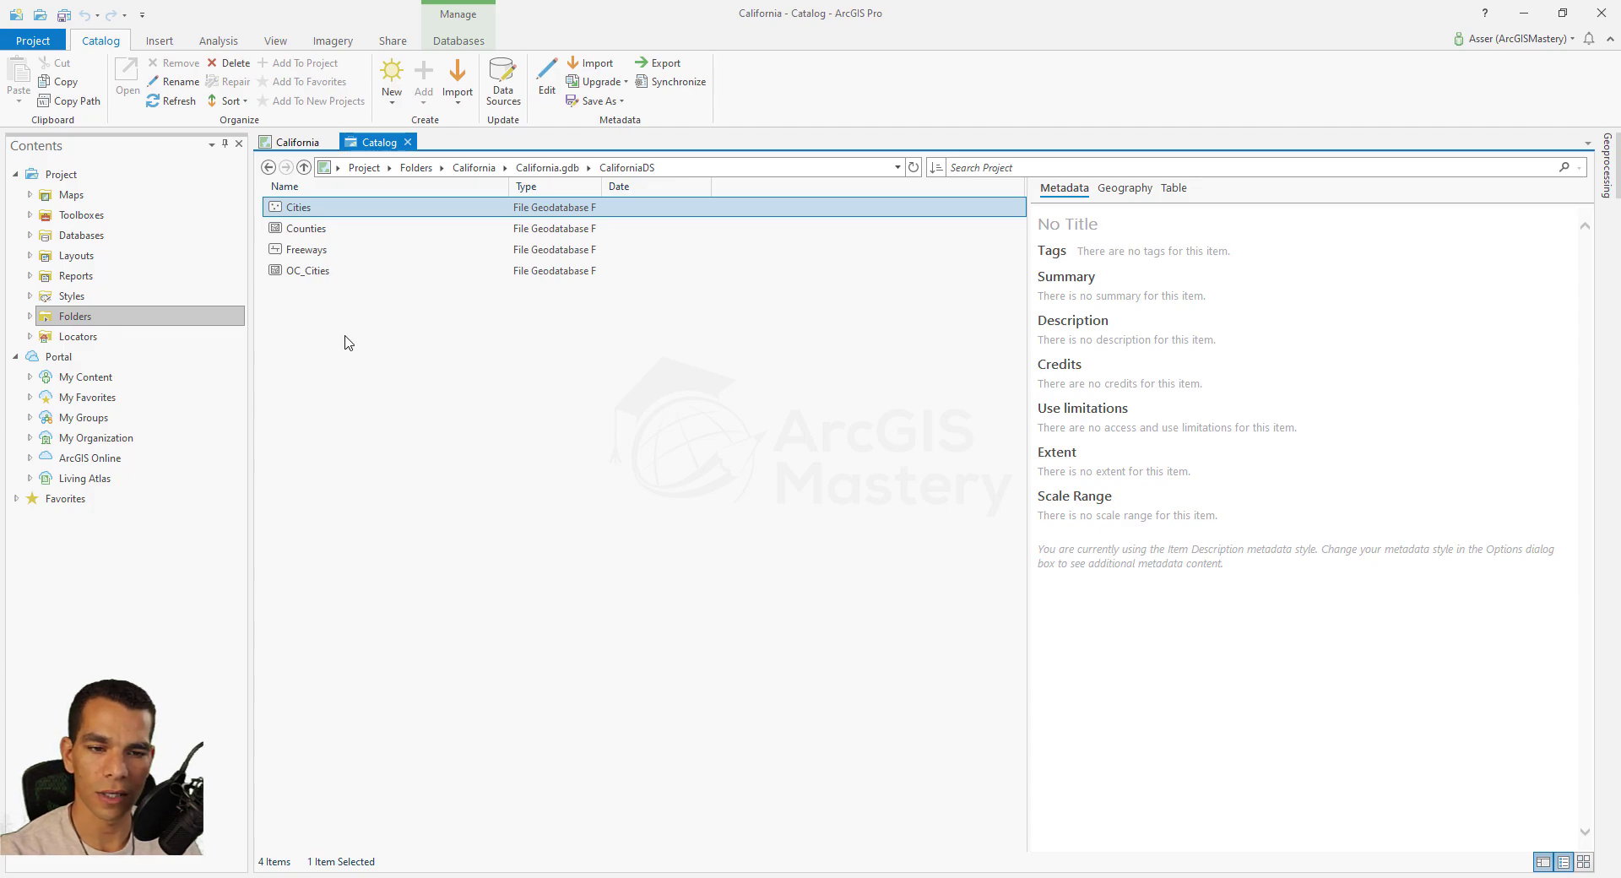
{"action": "right_click", "coordinate": [344, 328]}
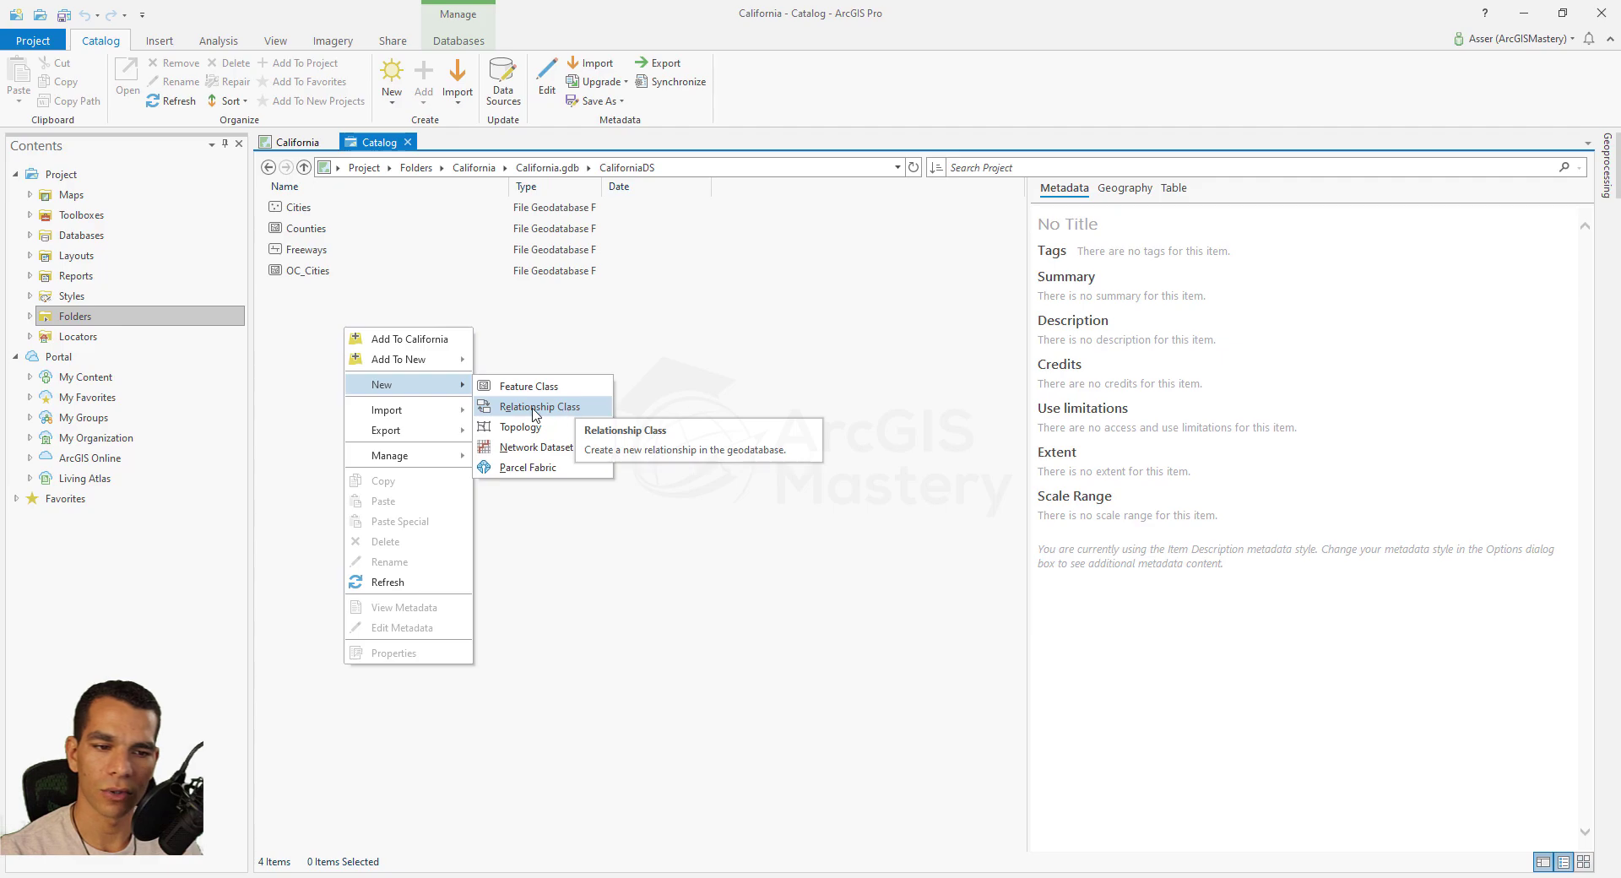
Launch Create Relationship Class in CaliforniaDS with a wider pane and the origin table choices.
{"action": "left_click", "coordinate": [559, 407]}
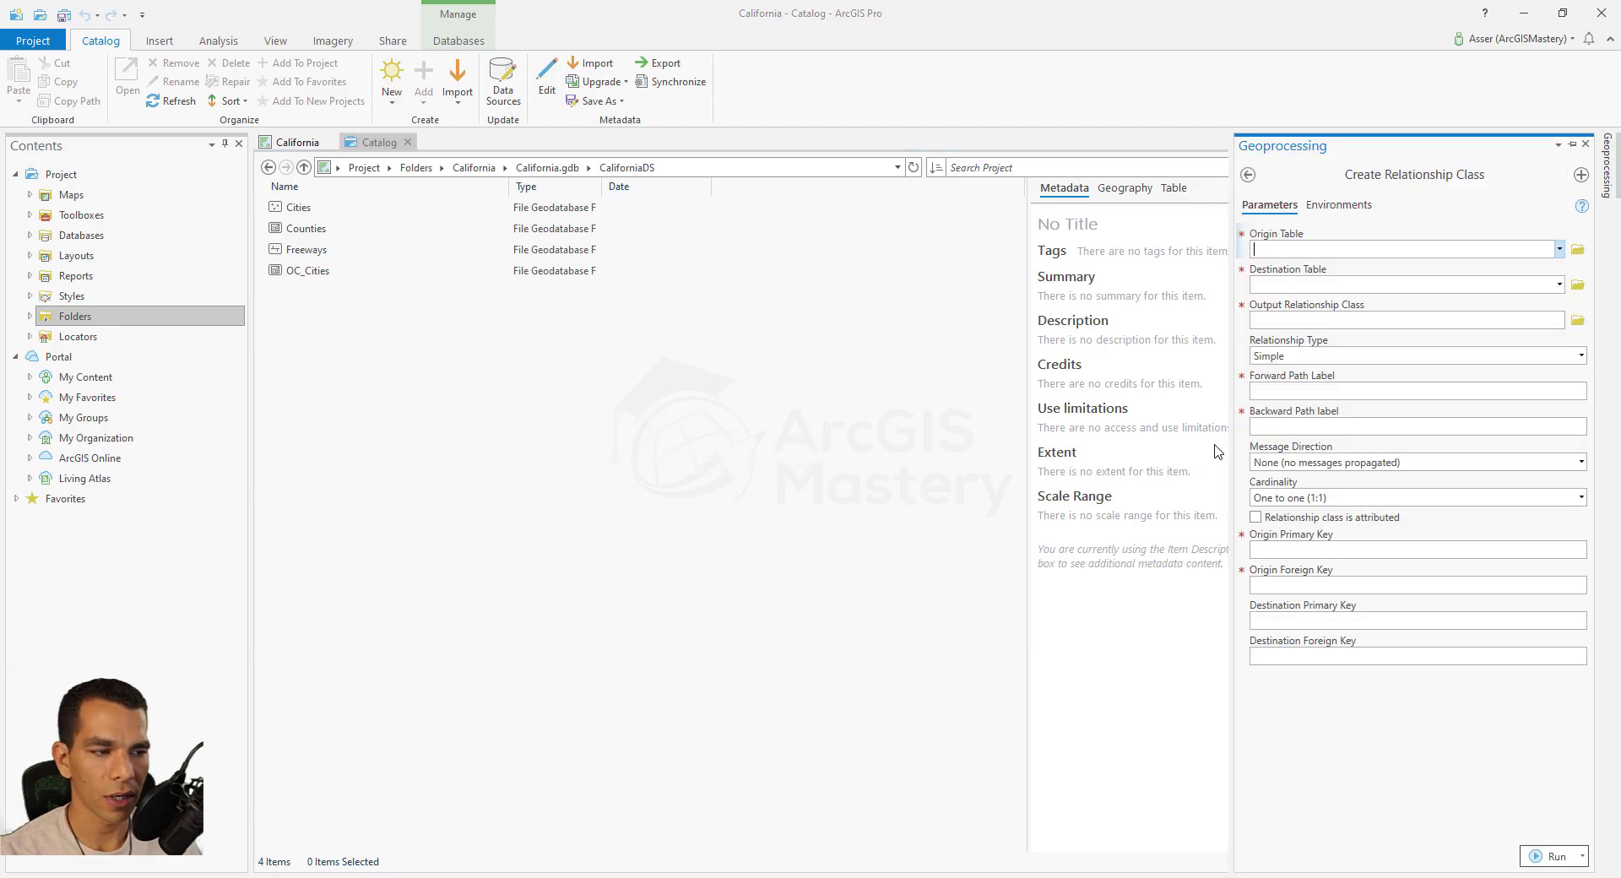
{"action": "left_click_drag", "start_coordinate": [1073, 386], "coordinate": [1076, 386]}
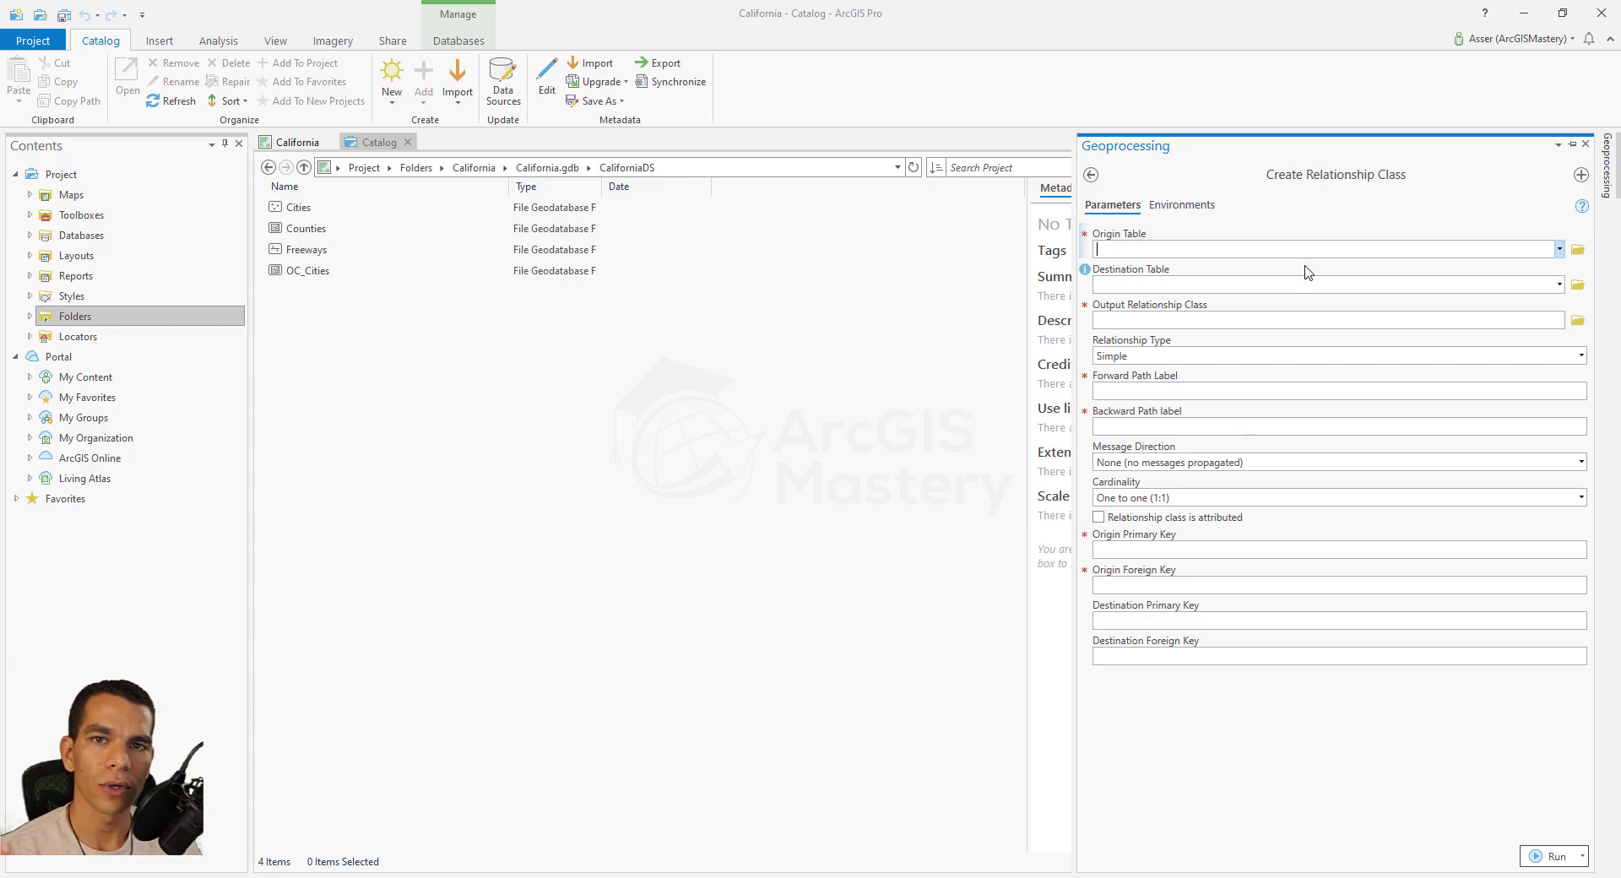
{"action": "left_click", "coordinate": [1558, 249]}
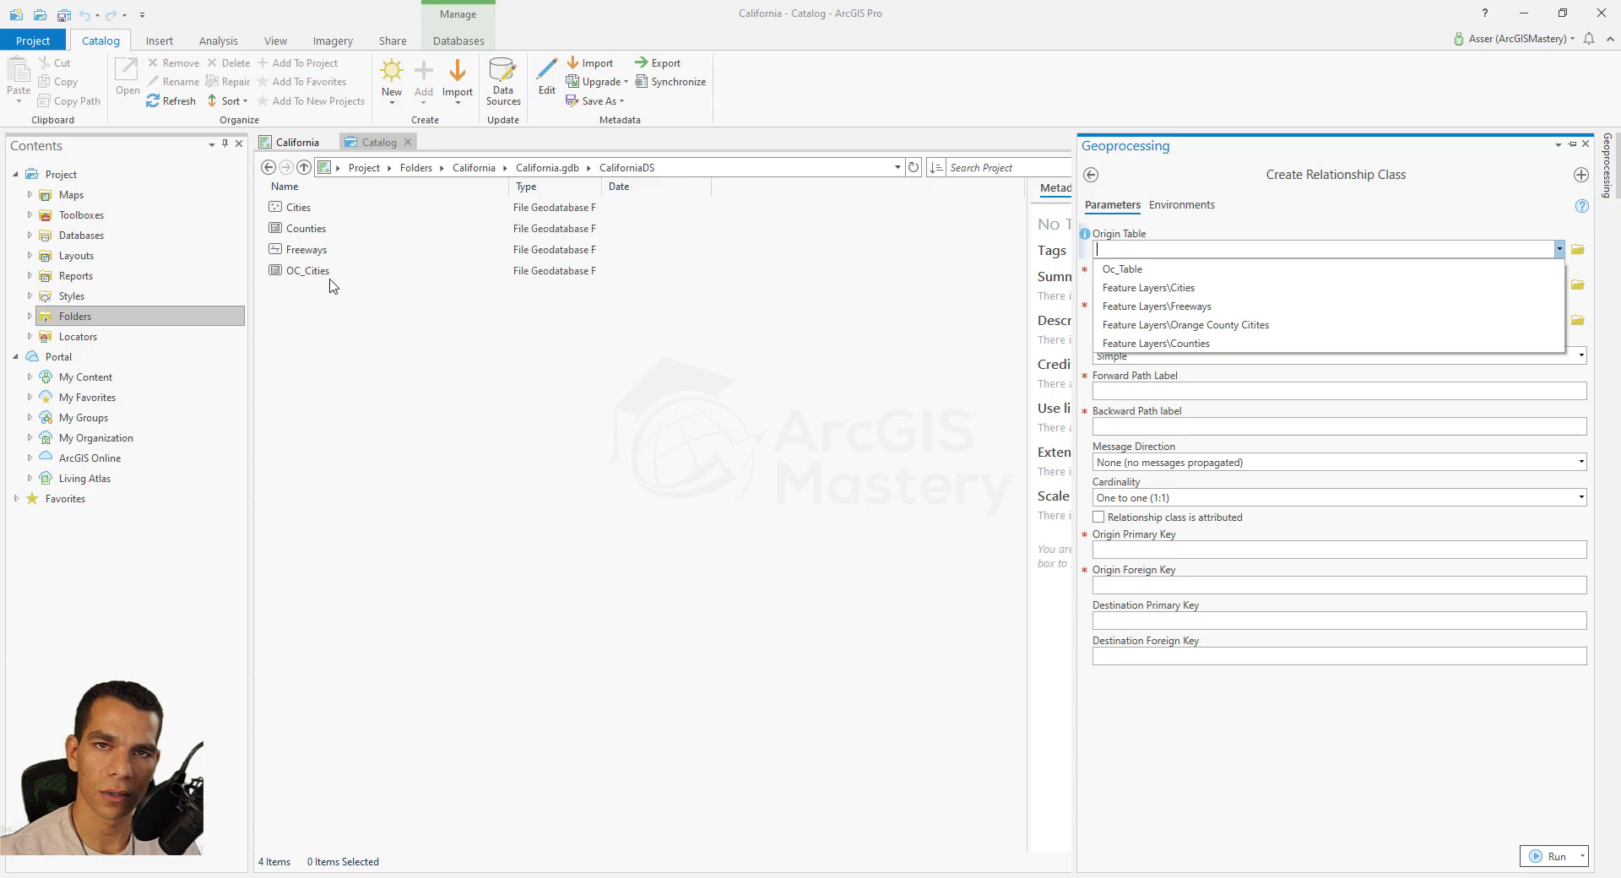
Set Orange County Citites as origin and California.gdb's cities_dtl as destination table.
{"action": "left_click", "coordinate": [1232, 326]}
{"action": "left_click", "coordinate": [1560, 287]}
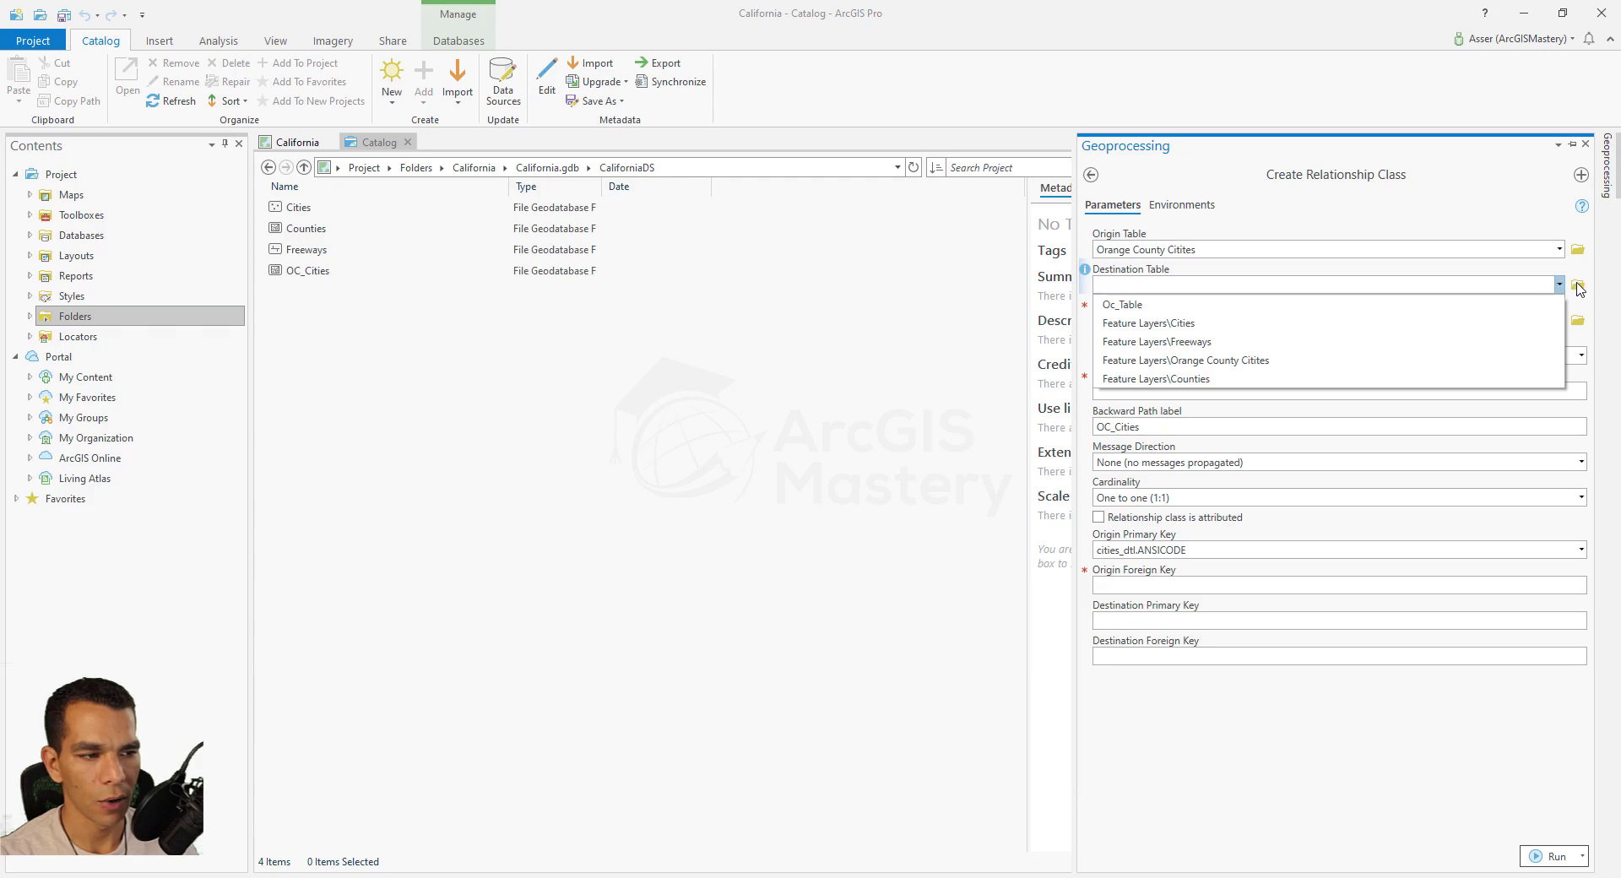
{"action": "left_click", "coordinate": [1560, 287]}
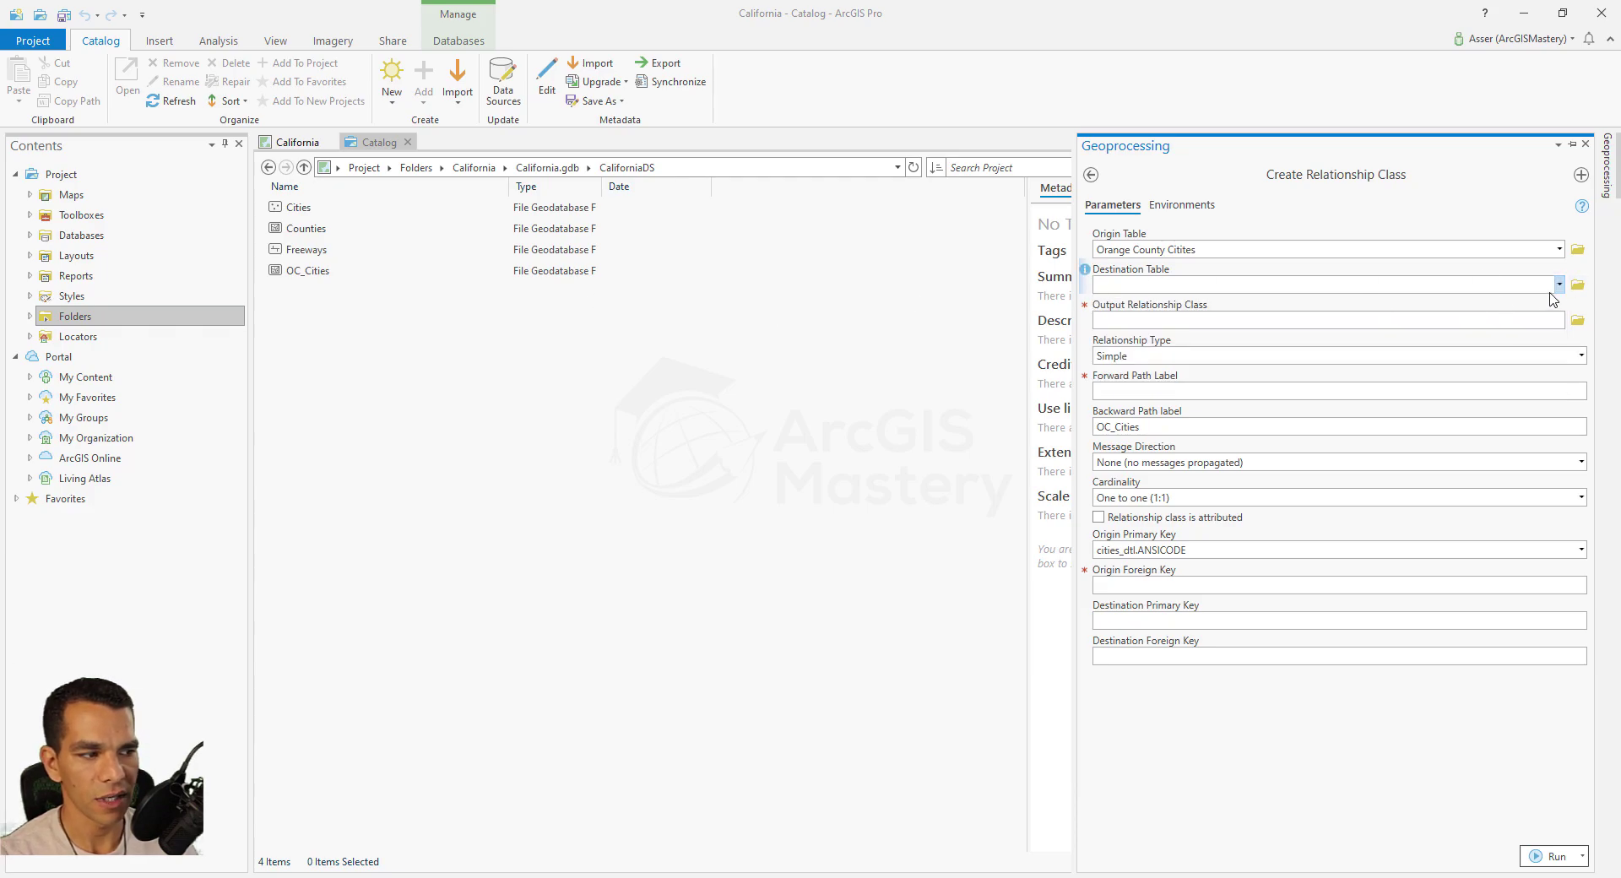
{"action": "left_click", "coordinate": [1577, 284]}
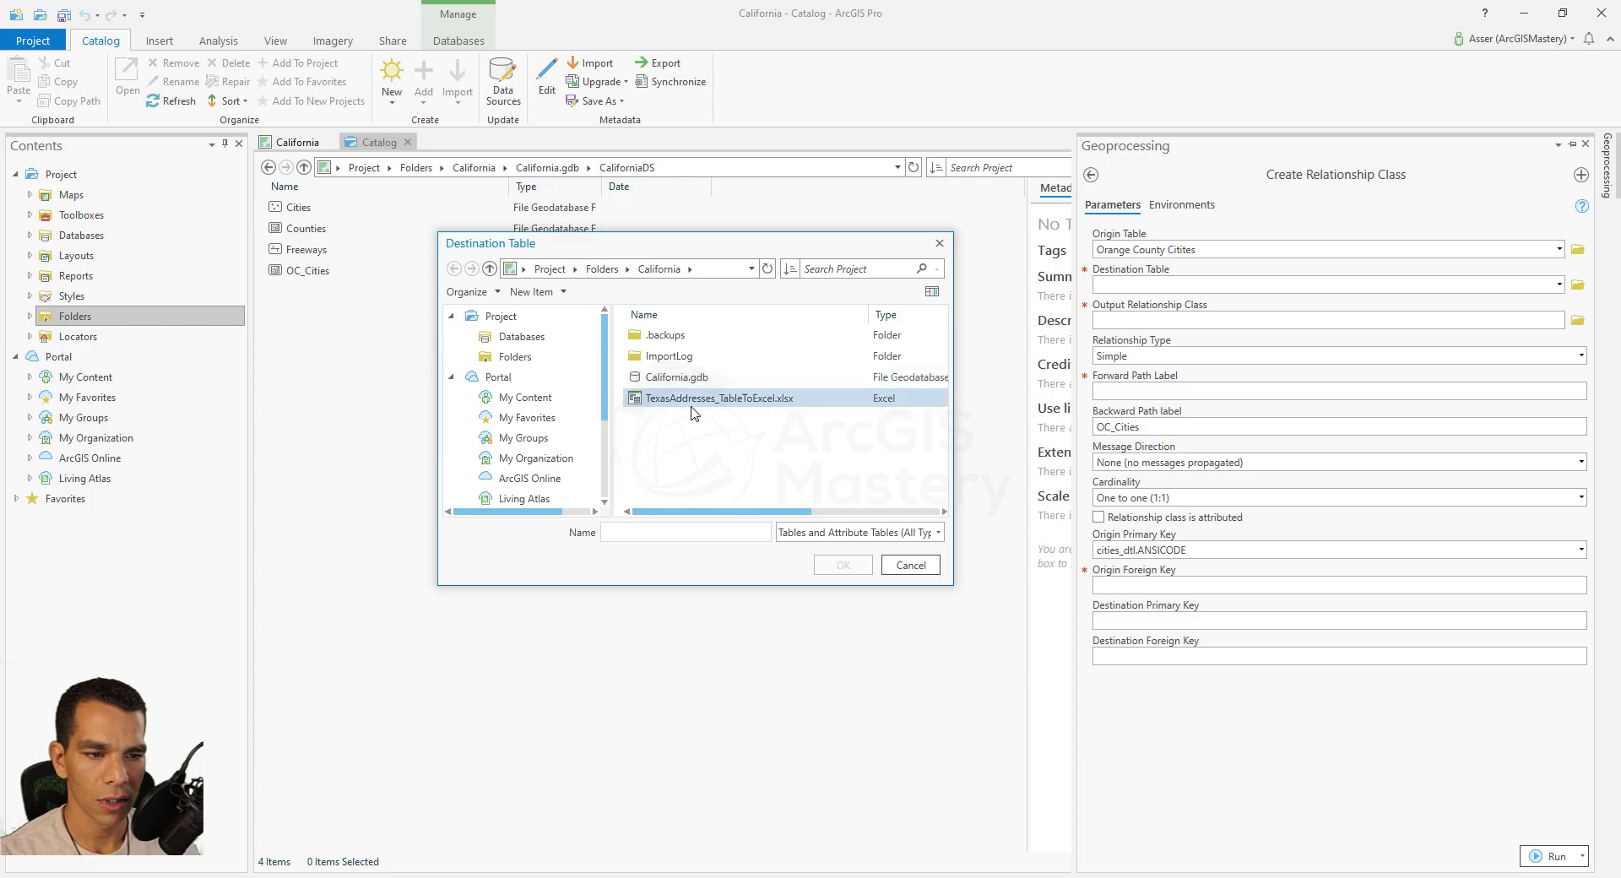
{"action": "double_click", "coordinate": [676, 377]}
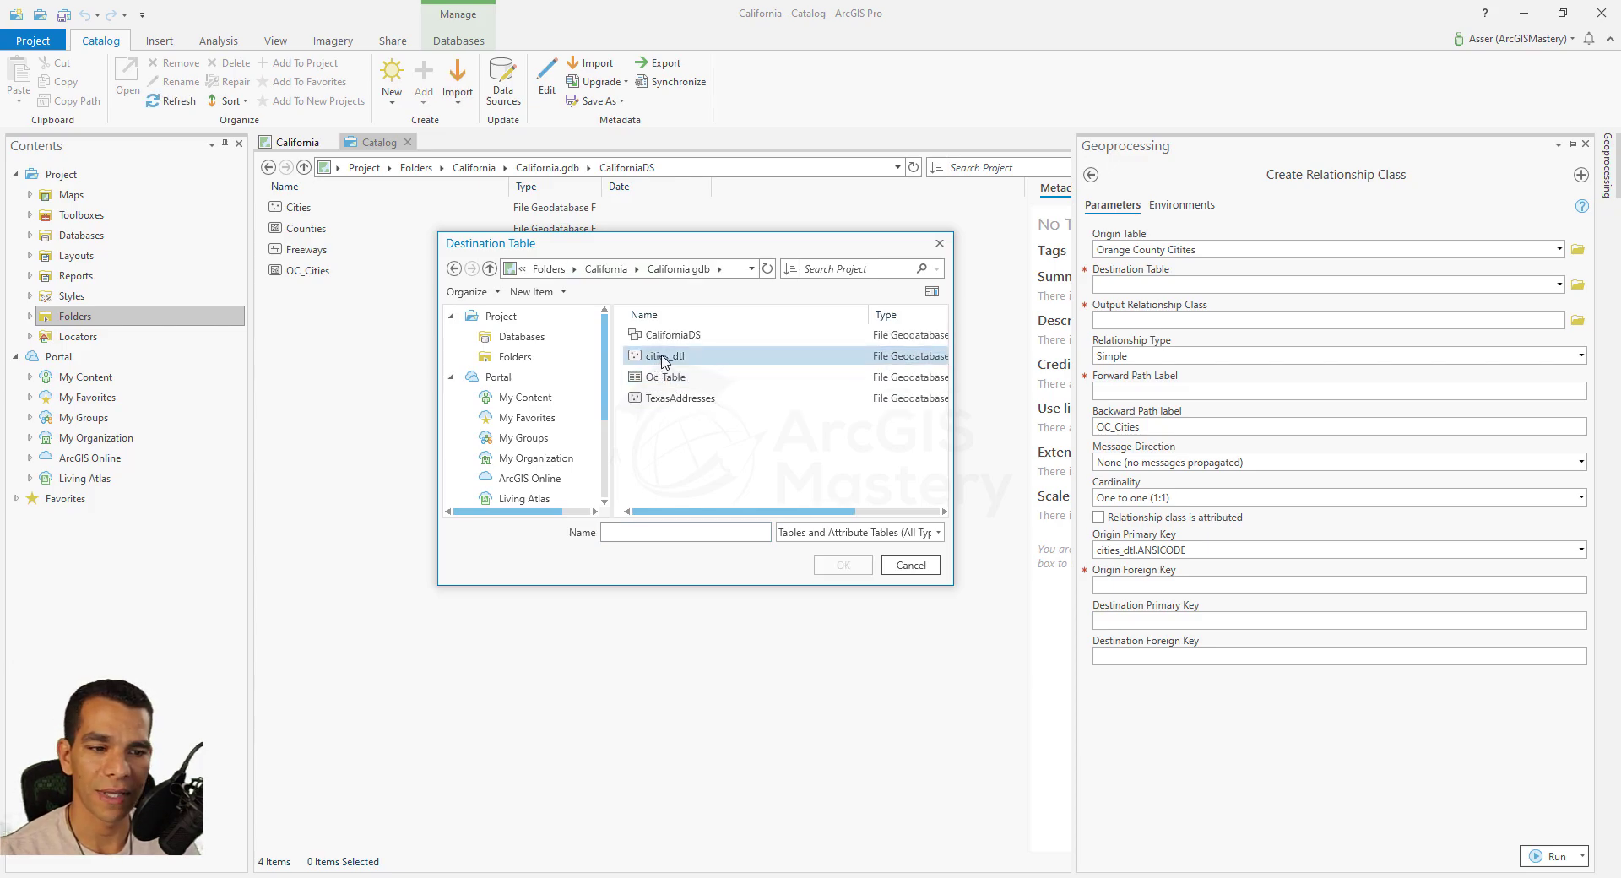
{"action": "left_click", "coordinate": [664, 358]}
{"action": "left_click", "coordinate": [843, 565]}
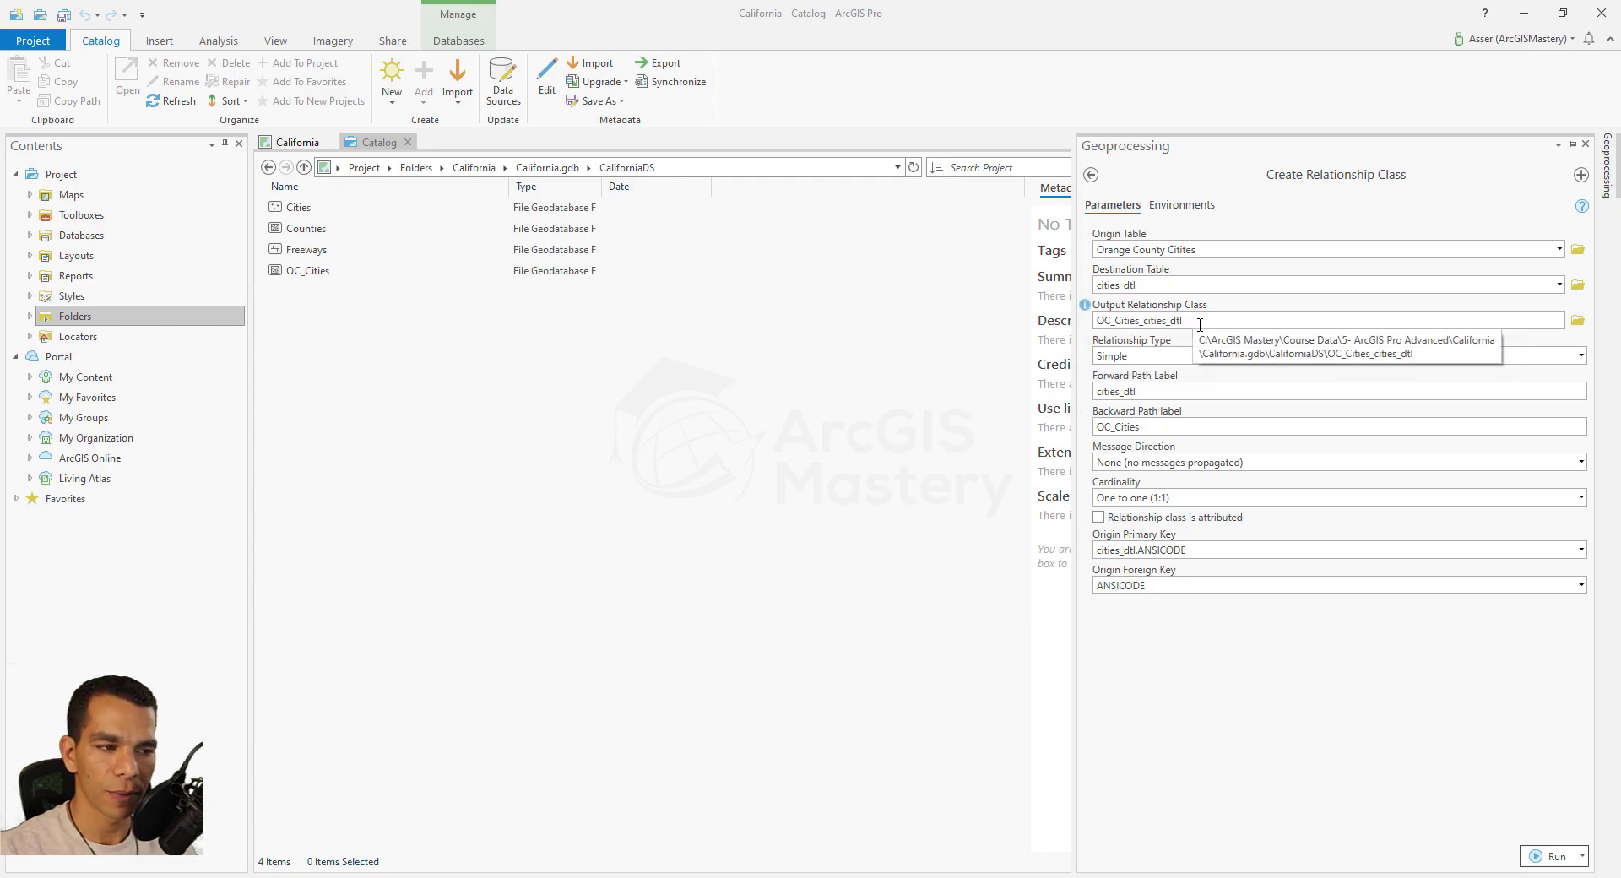
{"action": "left_click_drag", "start_coordinate": [1213, 326], "coordinate": [1047, 330]}
{"action": "left_click", "coordinate": [1347, 324]}
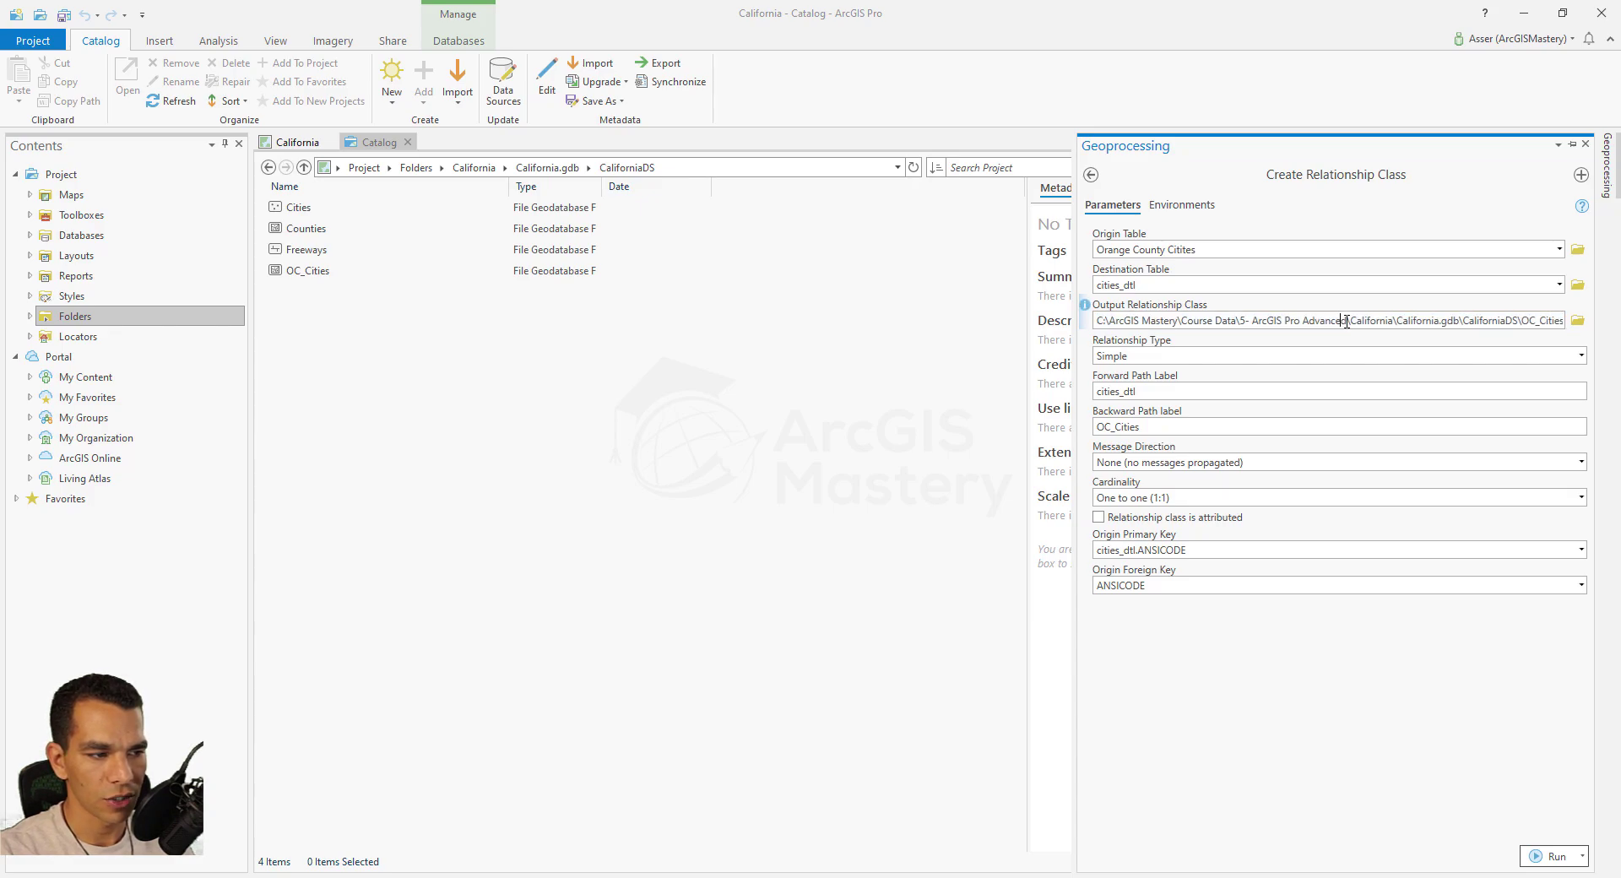
Keep the relationship type Simple, with output named RelationshipClass.
{"action": "left_click", "coordinate": [1582, 356]}
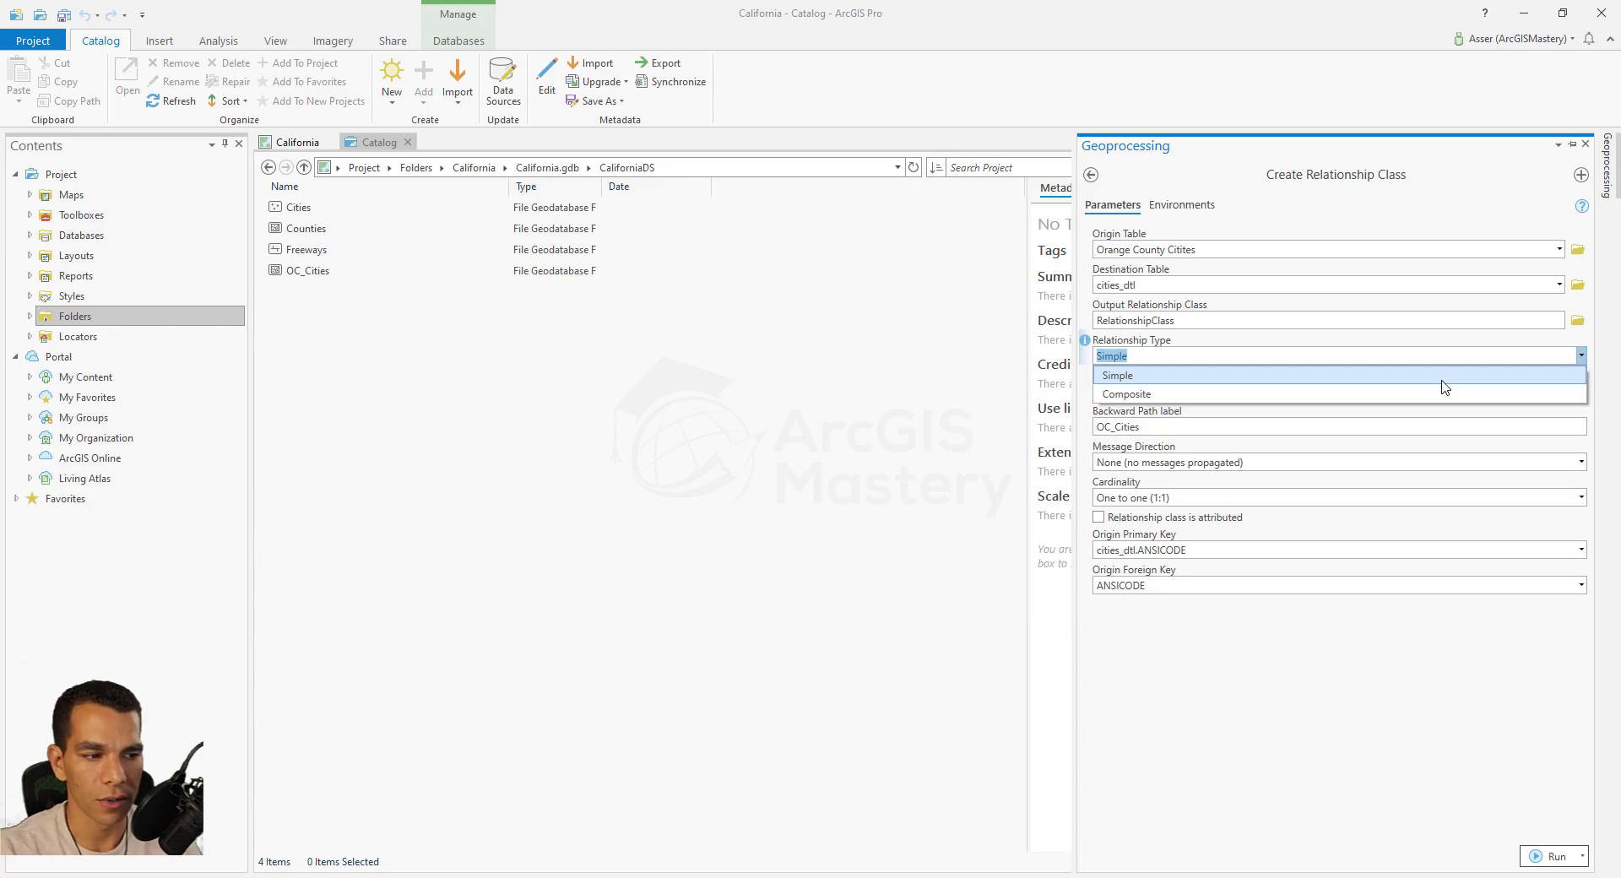
{"action": "left_click", "coordinate": [1359, 377]}
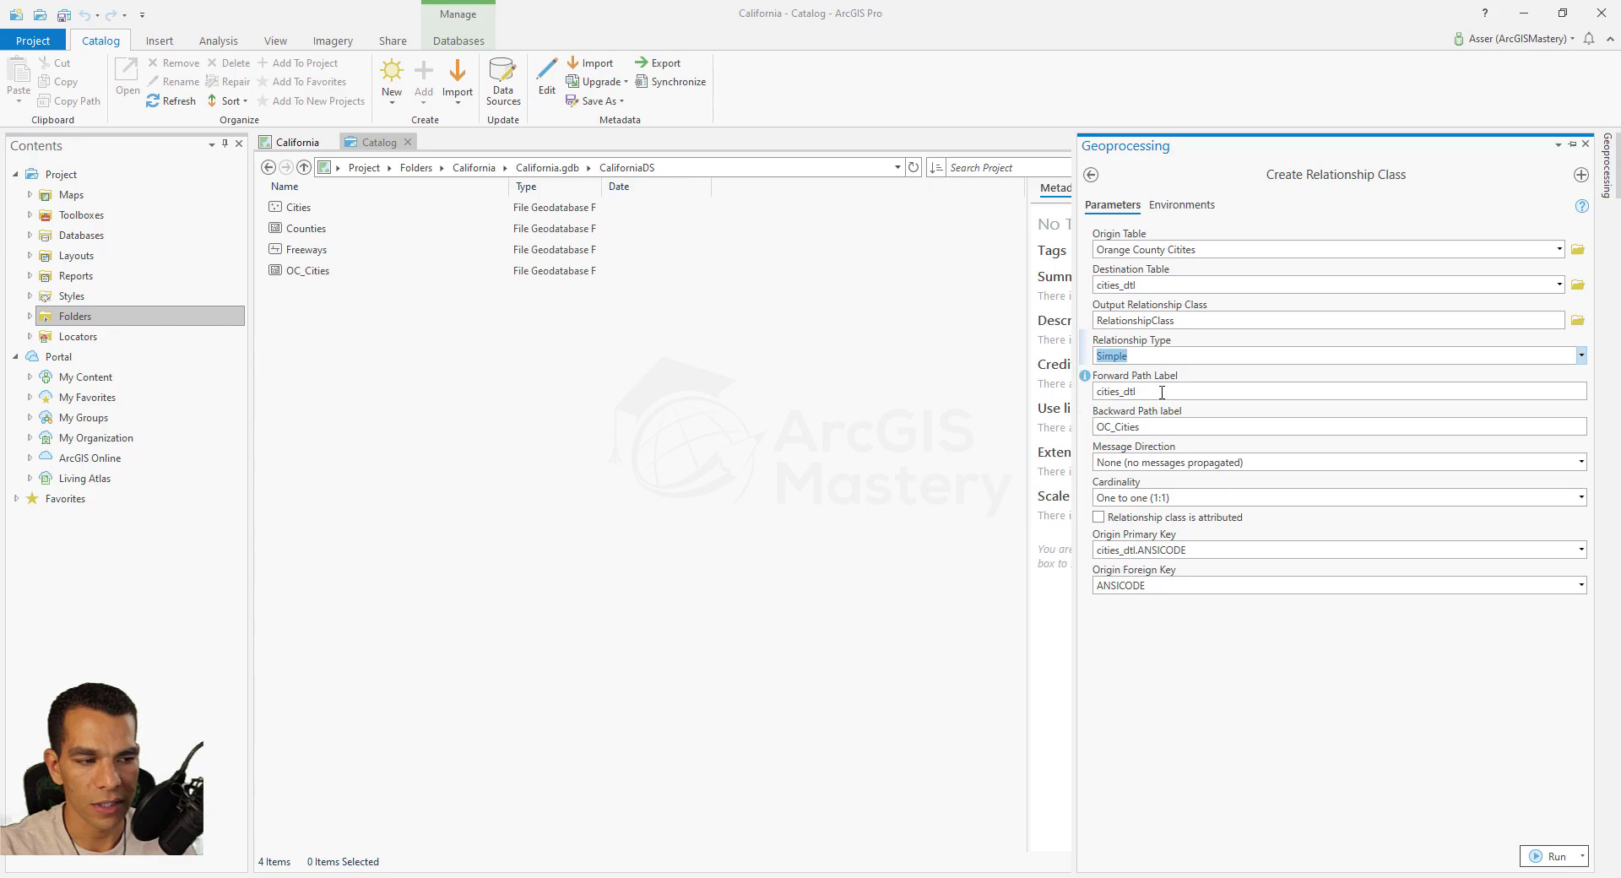
Change the forward path label to CitiesPoints.
{"action": "key", "text": "Tab"}
{"action": "type", "text": "Cities"}
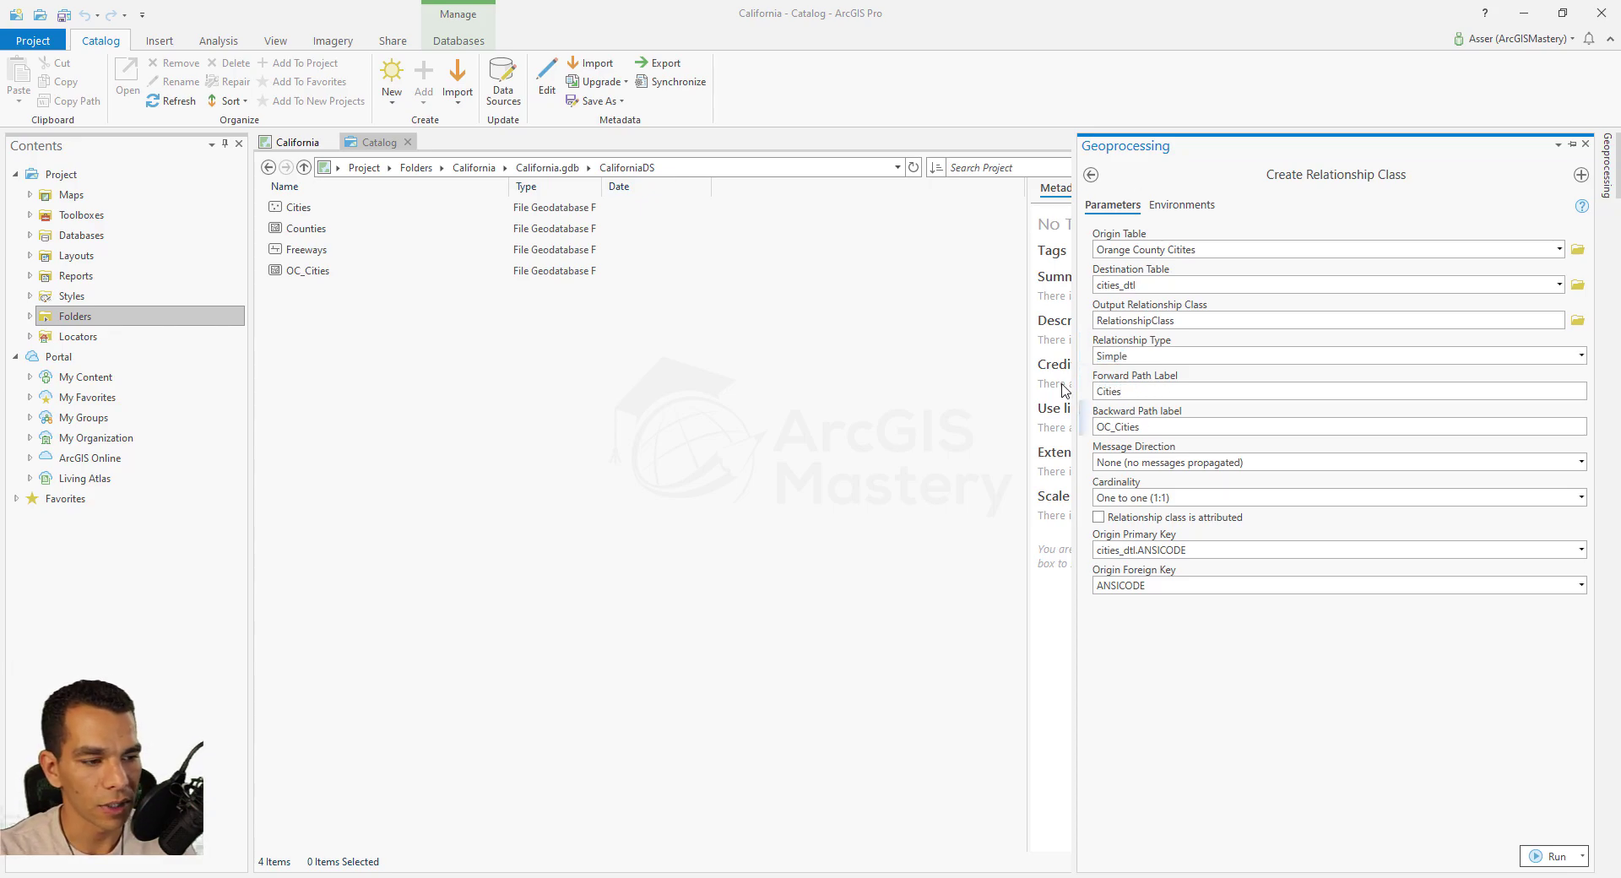
{"action": "key", "text": "Tab"}
{"action": "key", "text": "BackSpace"}
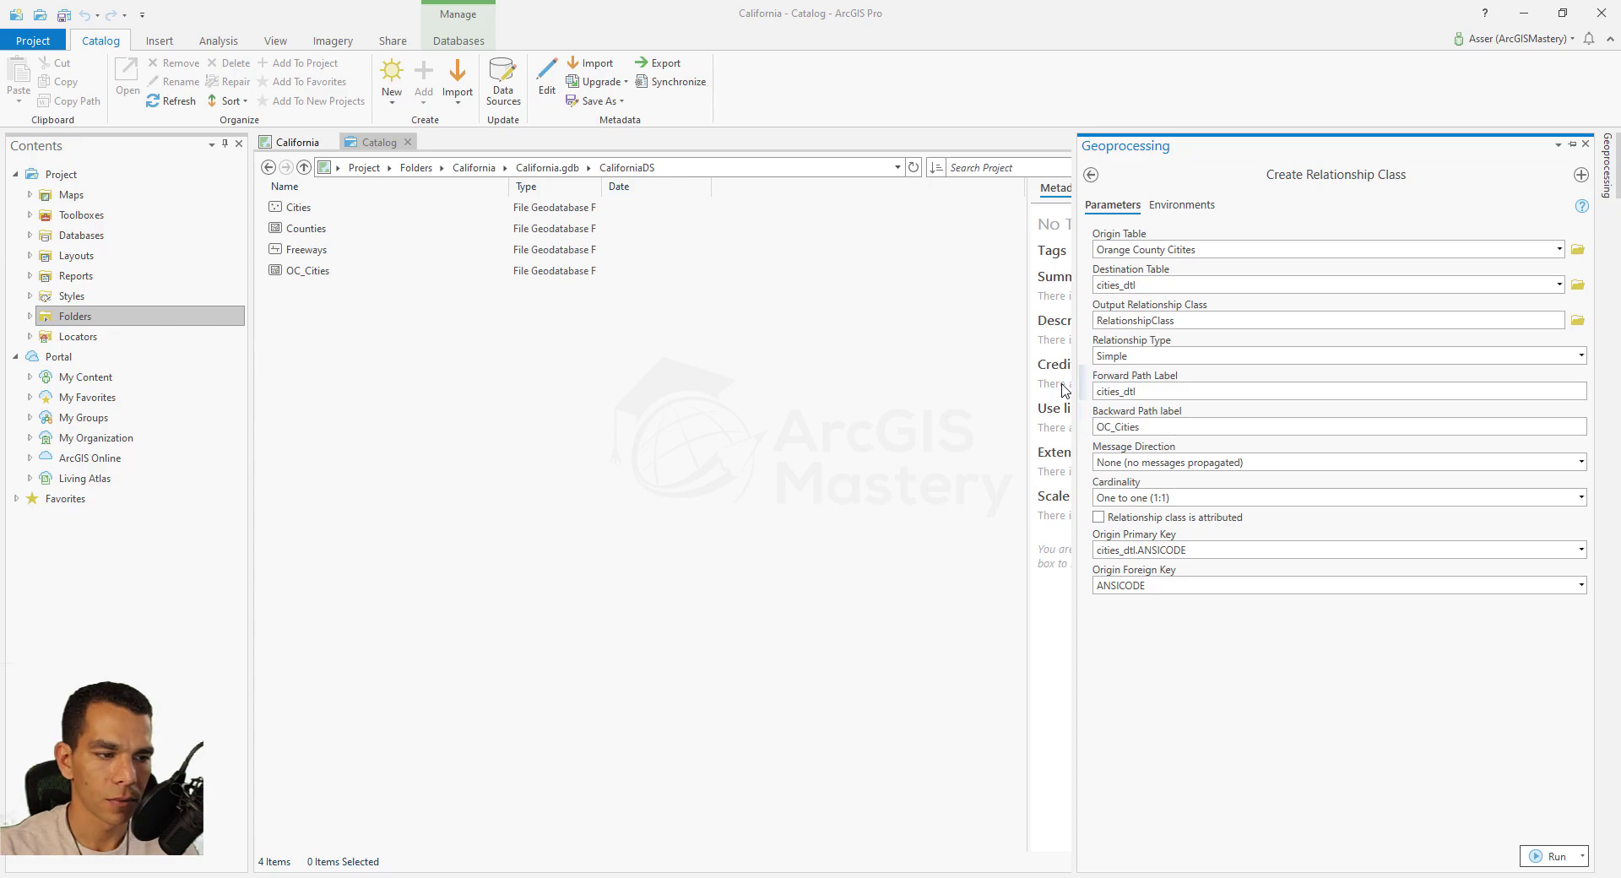
{"action": "key", "text": "shift+Left"}
{"action": "key", "text": "shift+Left"}
{"action": "key", "text": "shift+Left"}
{"action": "key", "text": "shift+Left"}
{"action": "key", "text": "shift+Left"}
{"action": "key", "text": "shift+Left"}
{"action": "key", "text": "shift+Left"}
{"action": "key", "text": "shift+Left"}
{"action": "key", "text": "shift+Left"}
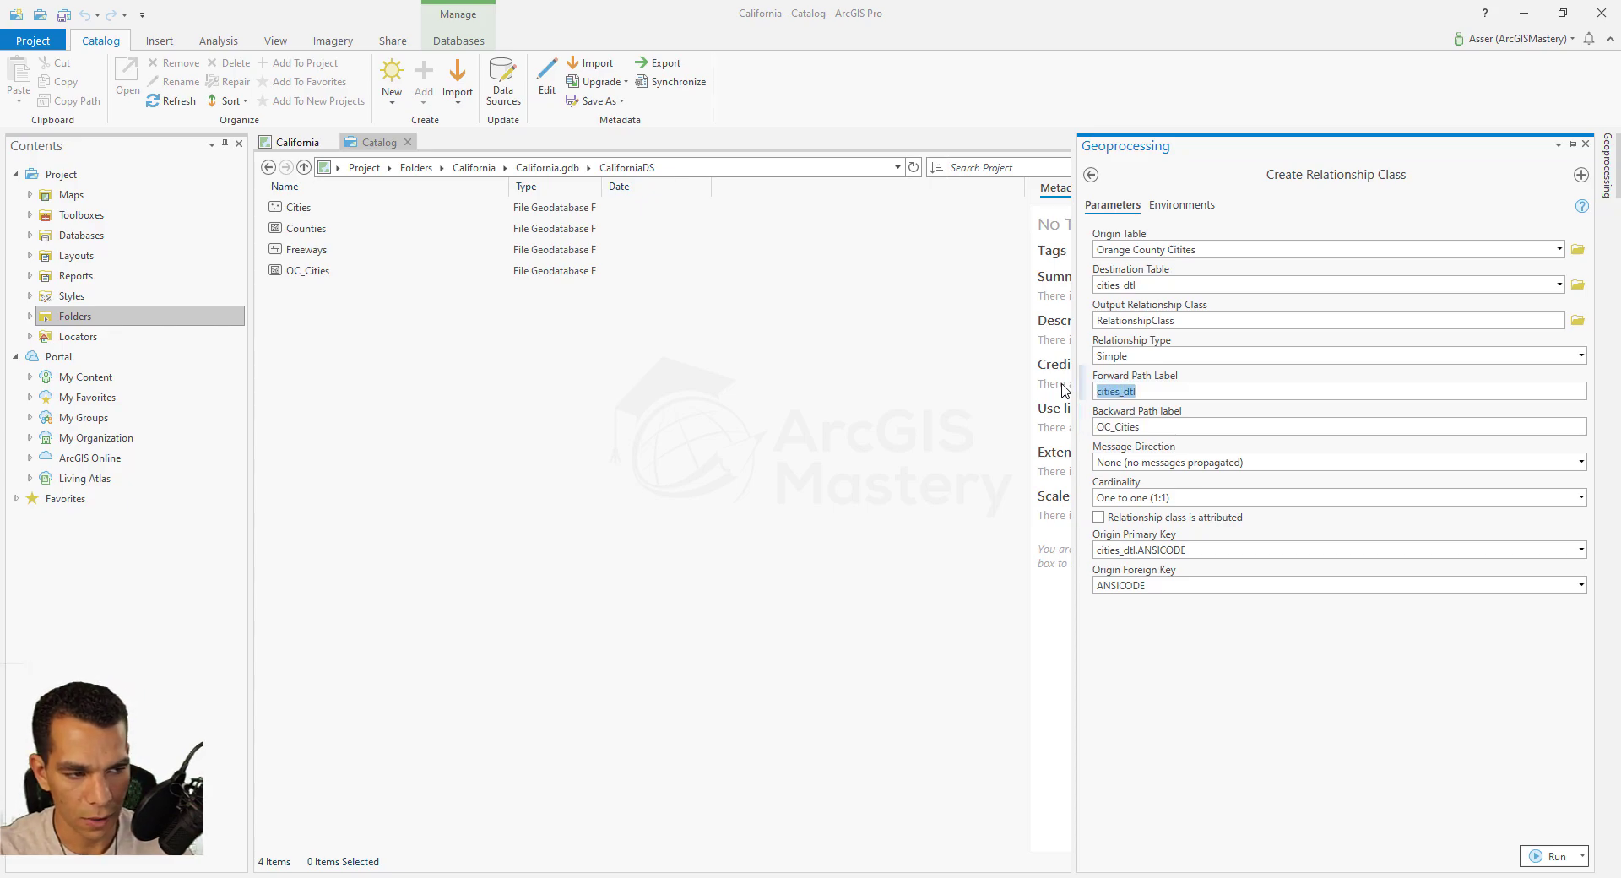
{"action": "type", "text": "Cities"}
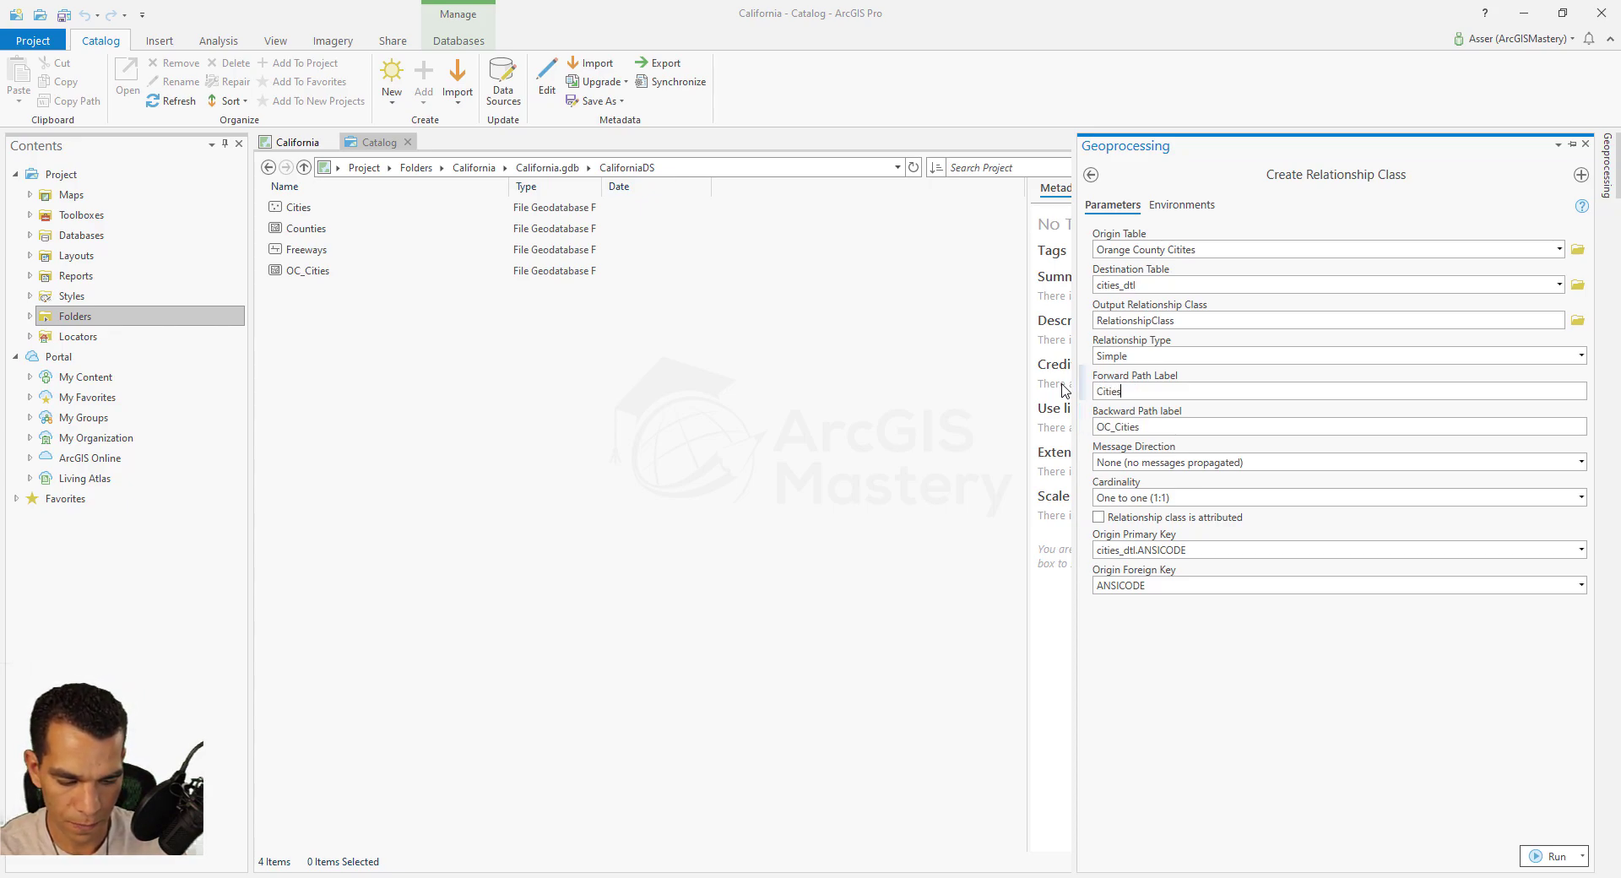
{"action": "type", "text": "Points"}
{"action": "key", "text": "Tab"}
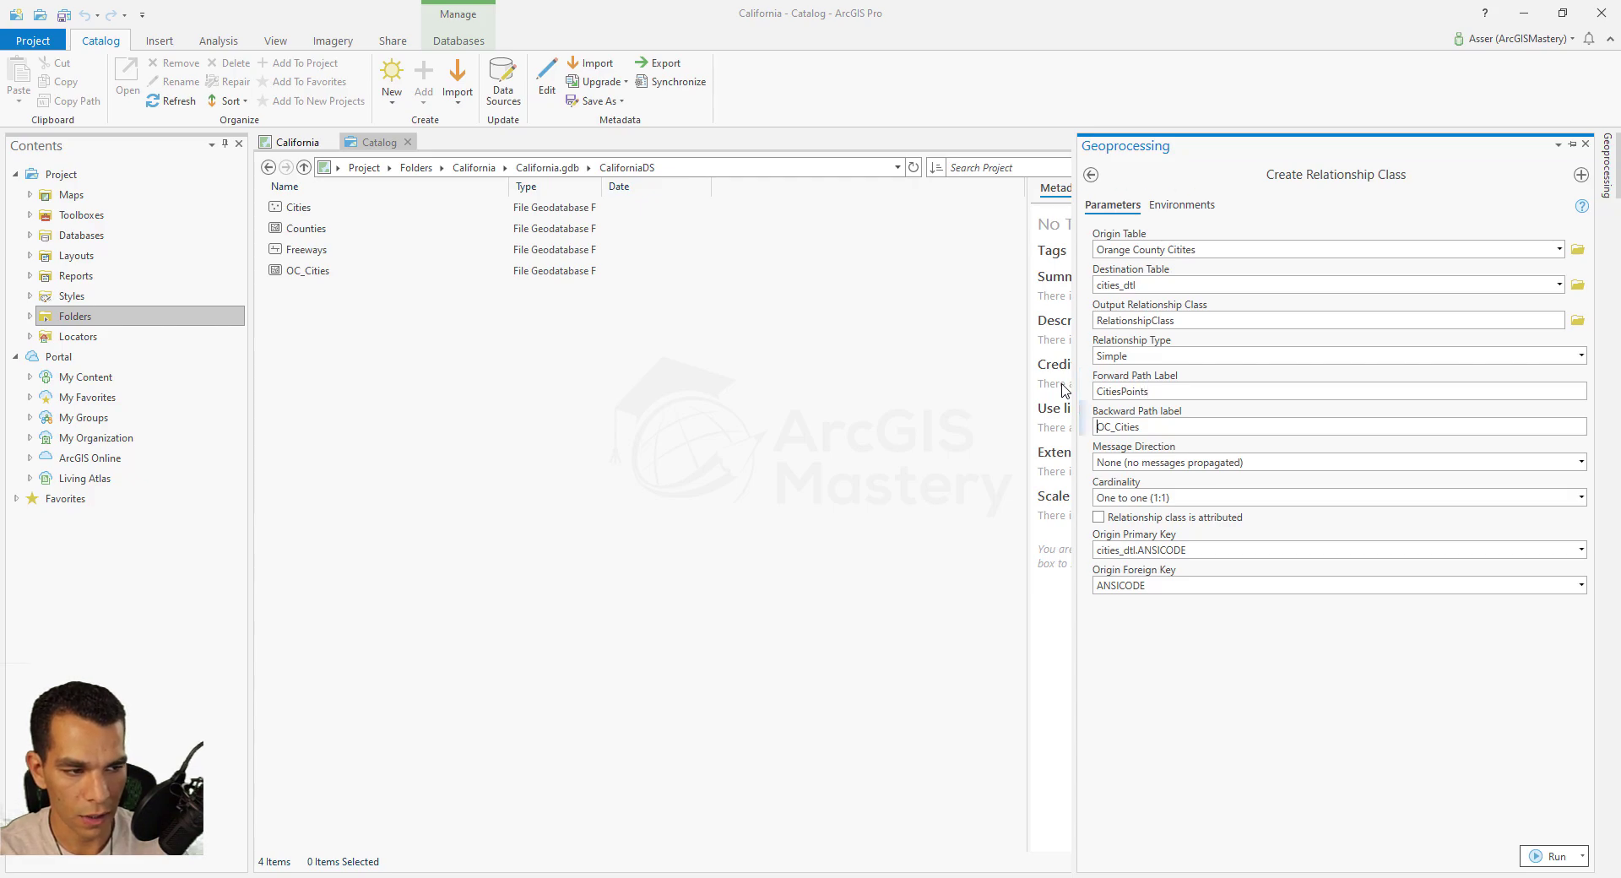
Change the backward path label to CitiesPolygon.
{"action": "key", "text": "ctrl+a"}
{"action": "key", "text": "BackSpace"}
{"action": "type", "text": "C"}
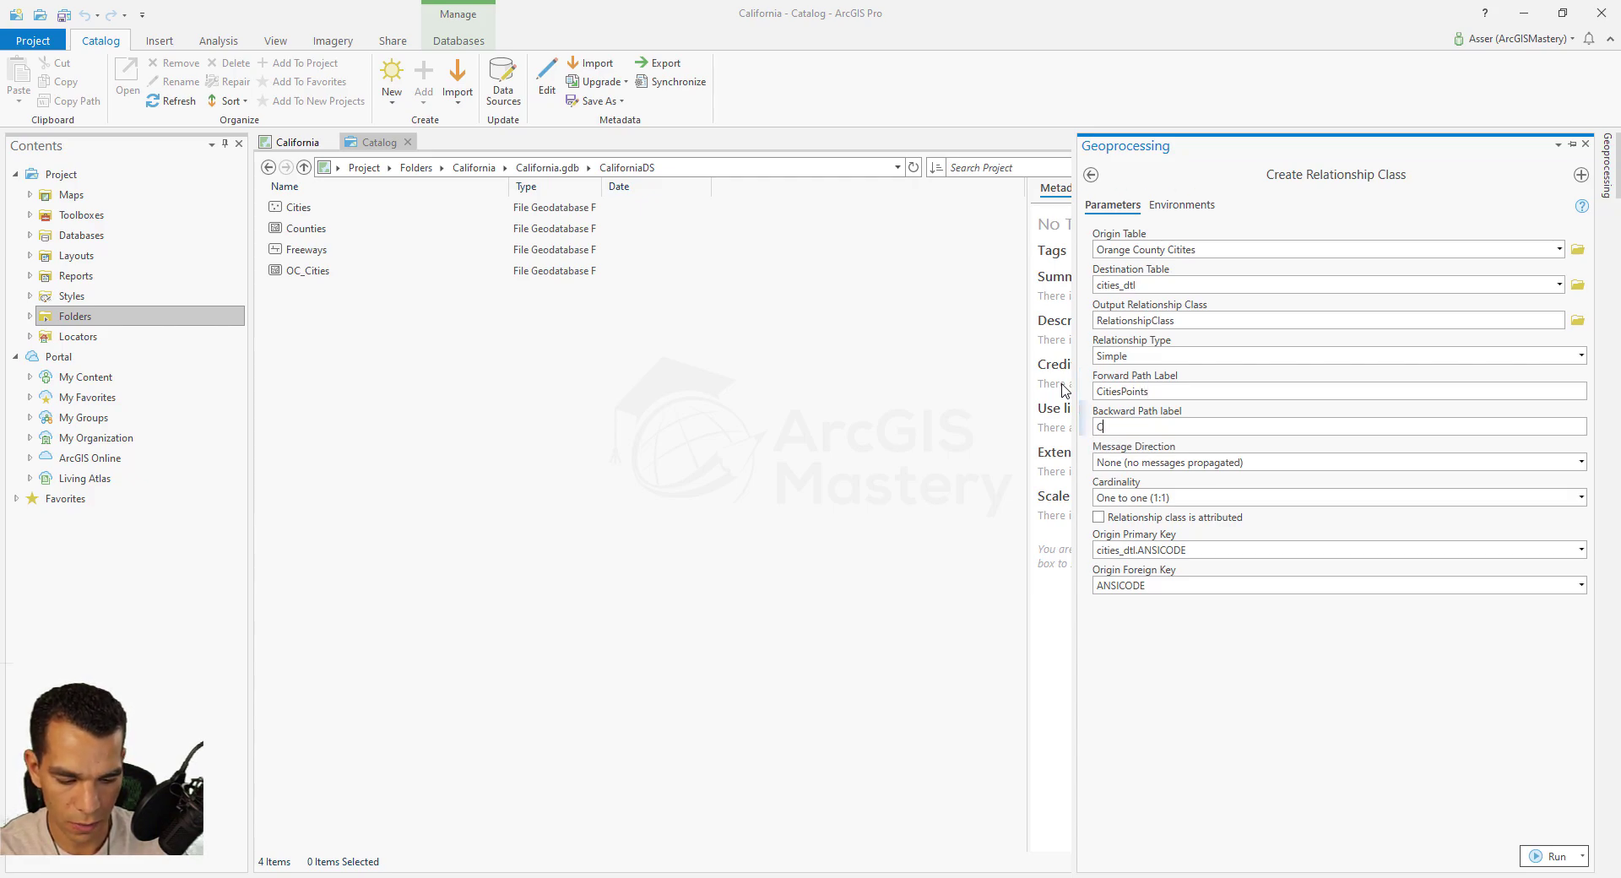
{"action": "type", "text": "ities"}
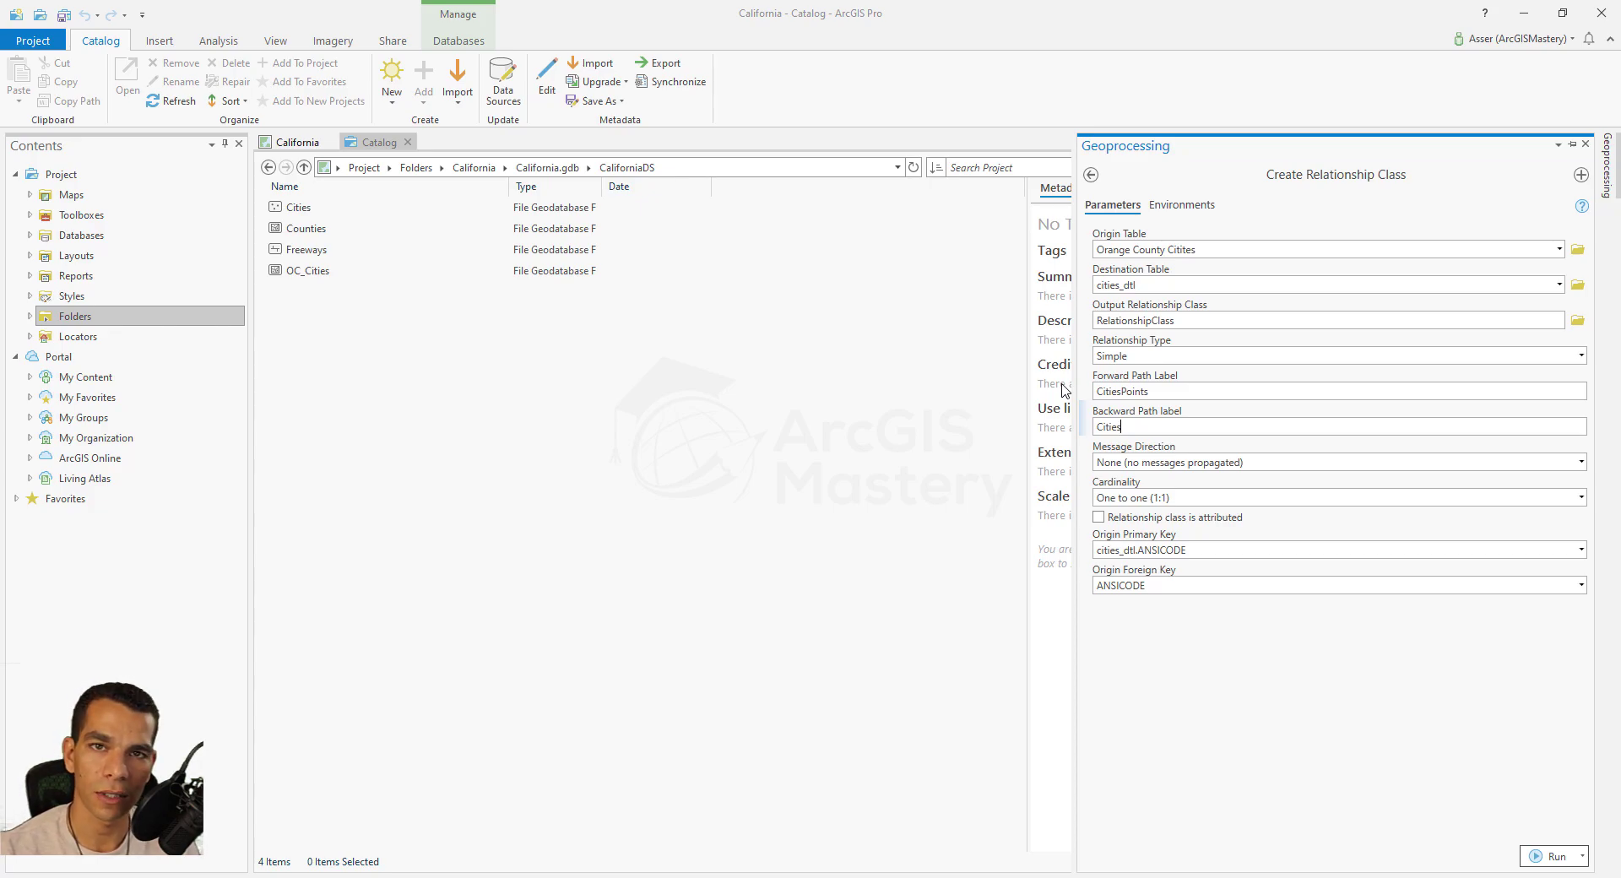
{"action": "type", "text": "Polygon"}
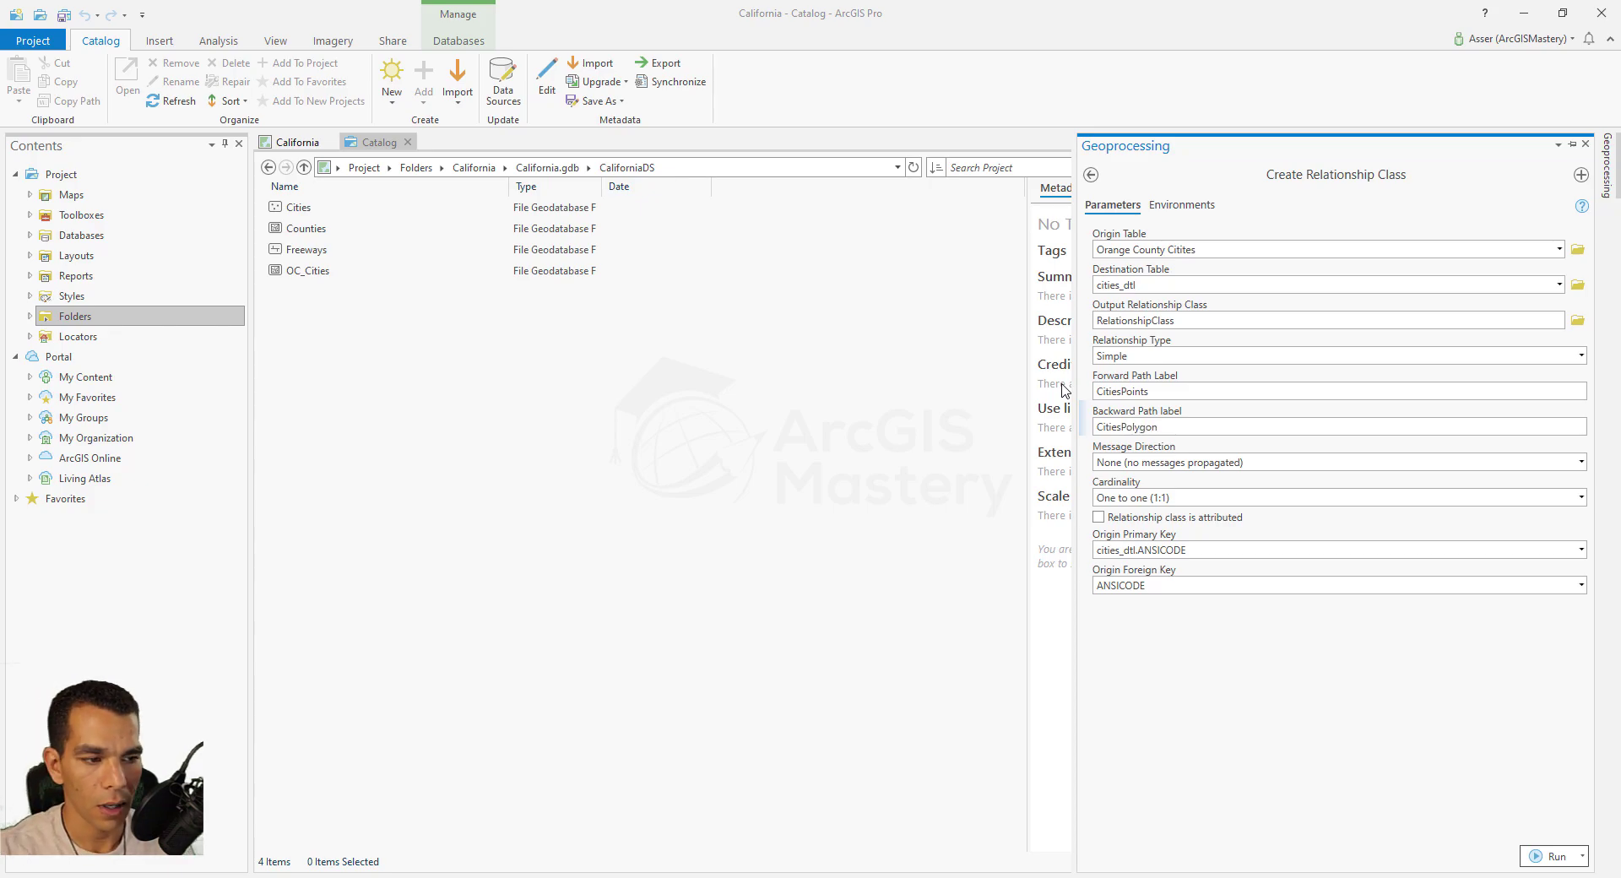
{"action": "left_click", "coordinate": [1579, 466]}
{"action": "left_click", "coordinate": [1580, 464]}
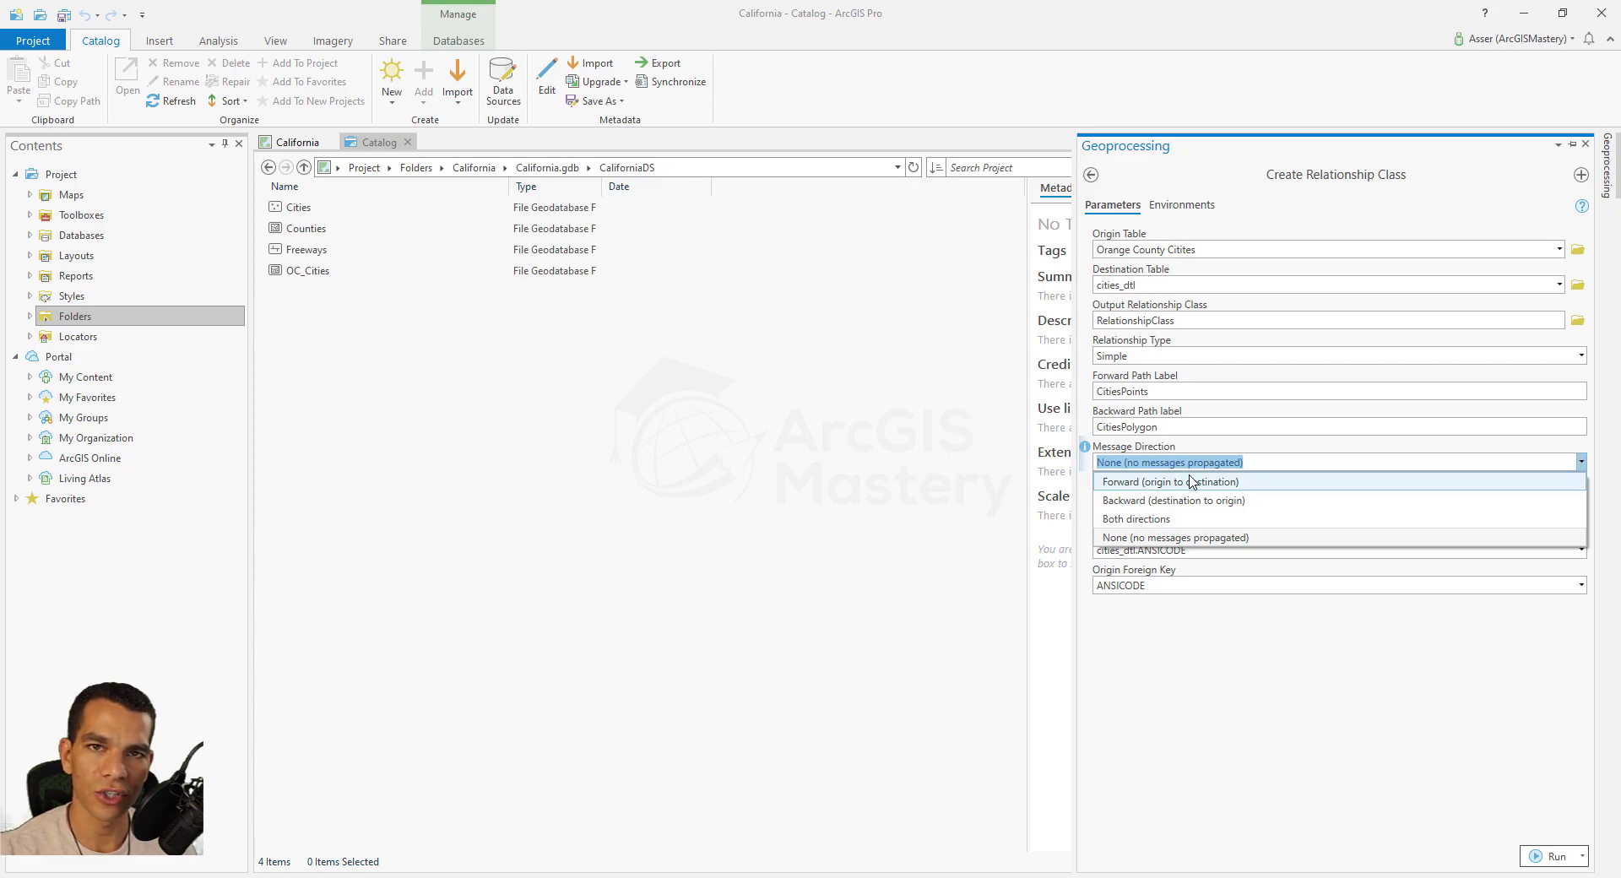
Set message direction to Both and keep one-to-one cardinality.
{"action": "left_click", "coordinate": [1179, 519]}
{"action": "left_click", "coordinate": [1581, 498]}
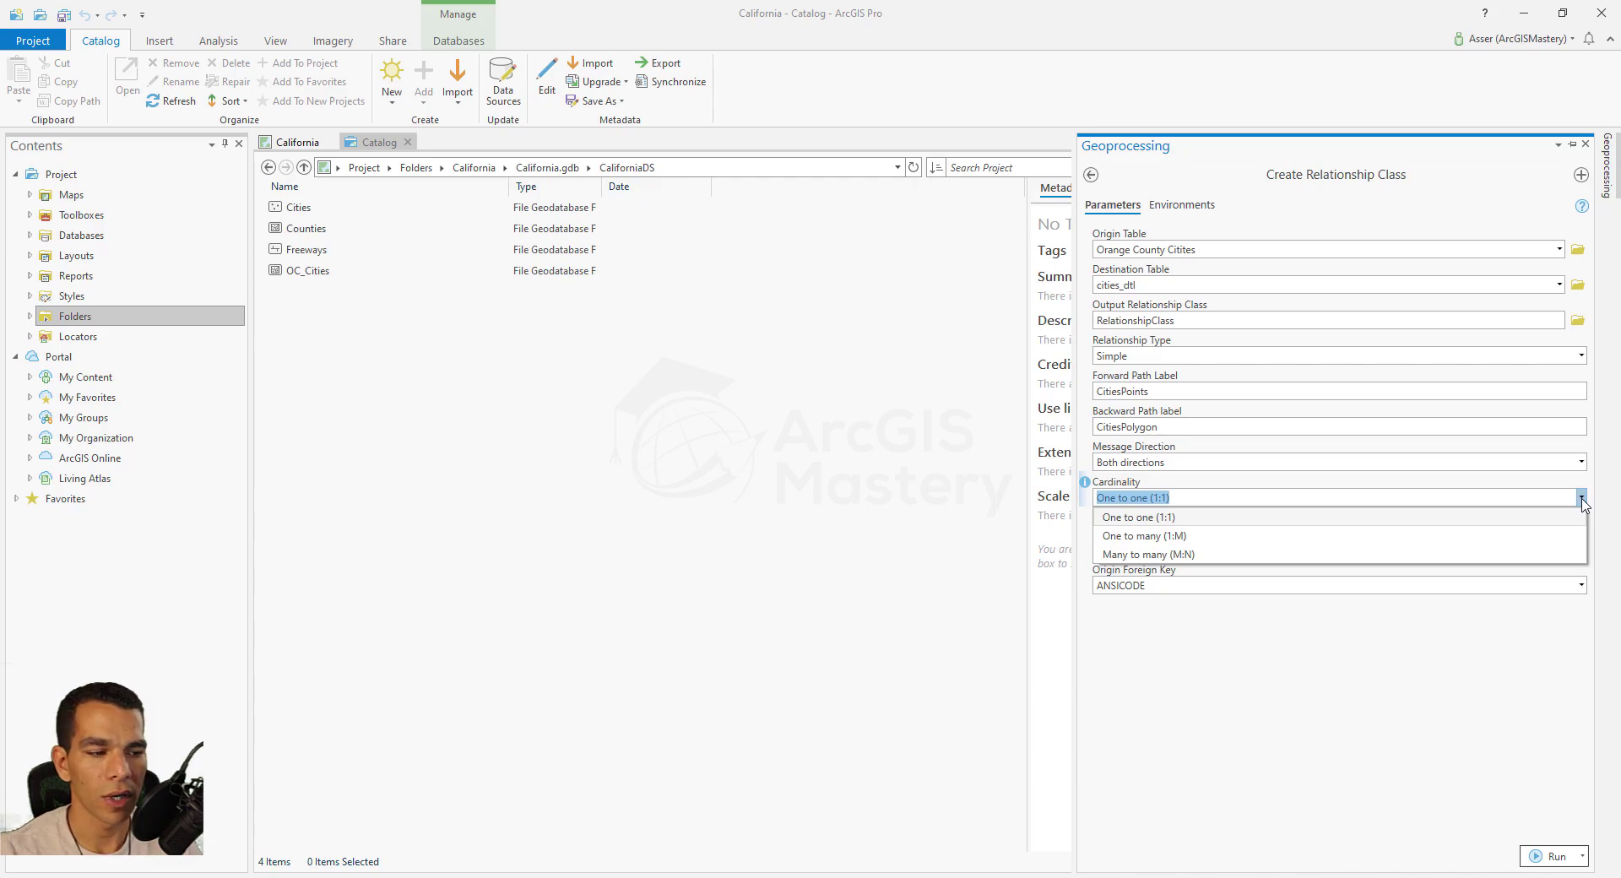
{"action": "left_click", "coordinate": [1254, 519]}
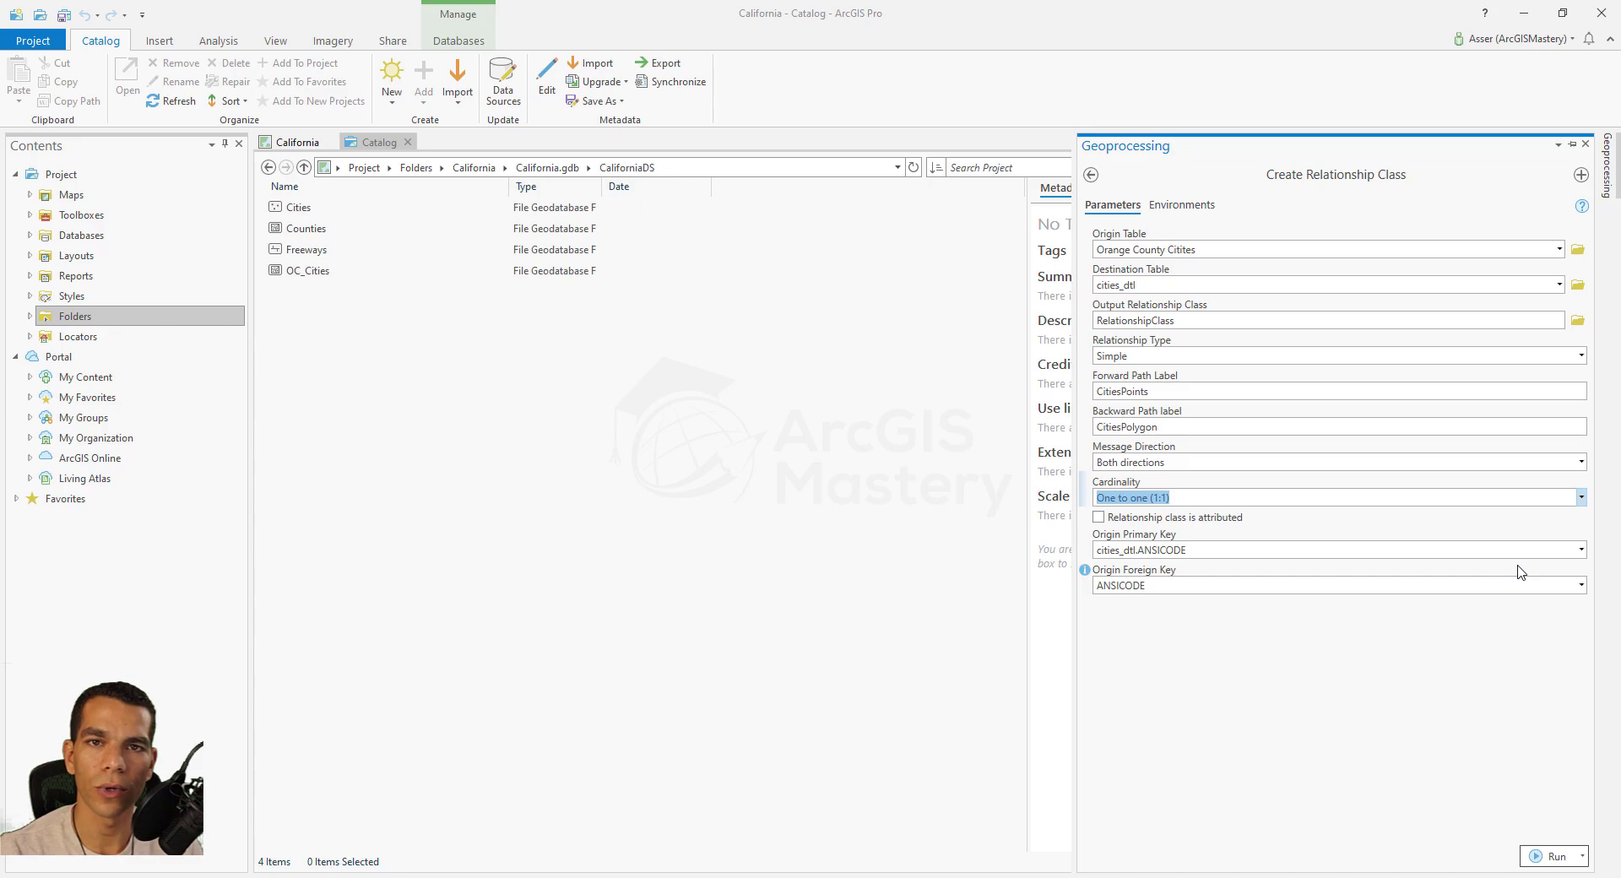
Key origin primary key CityName to foreign key NAME and run the tool.
{"action": "left_click", "coordinate": [1581, 550]}
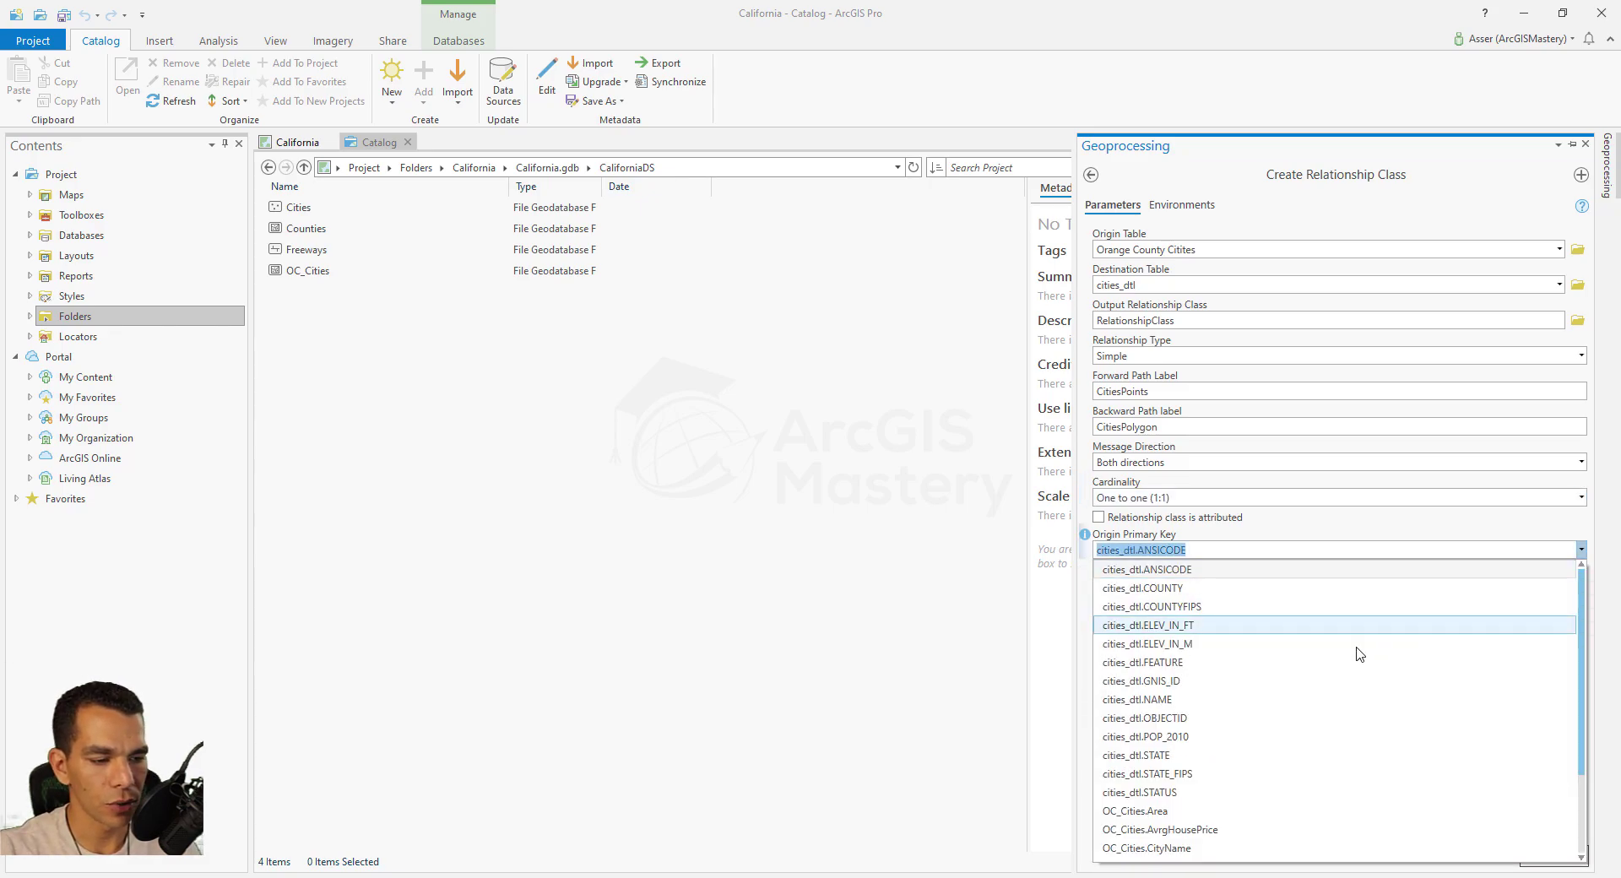
{"action": "scroll", "coordinate": [1190, 758], "scroll_direction": "down", "scroll_amount": 2}
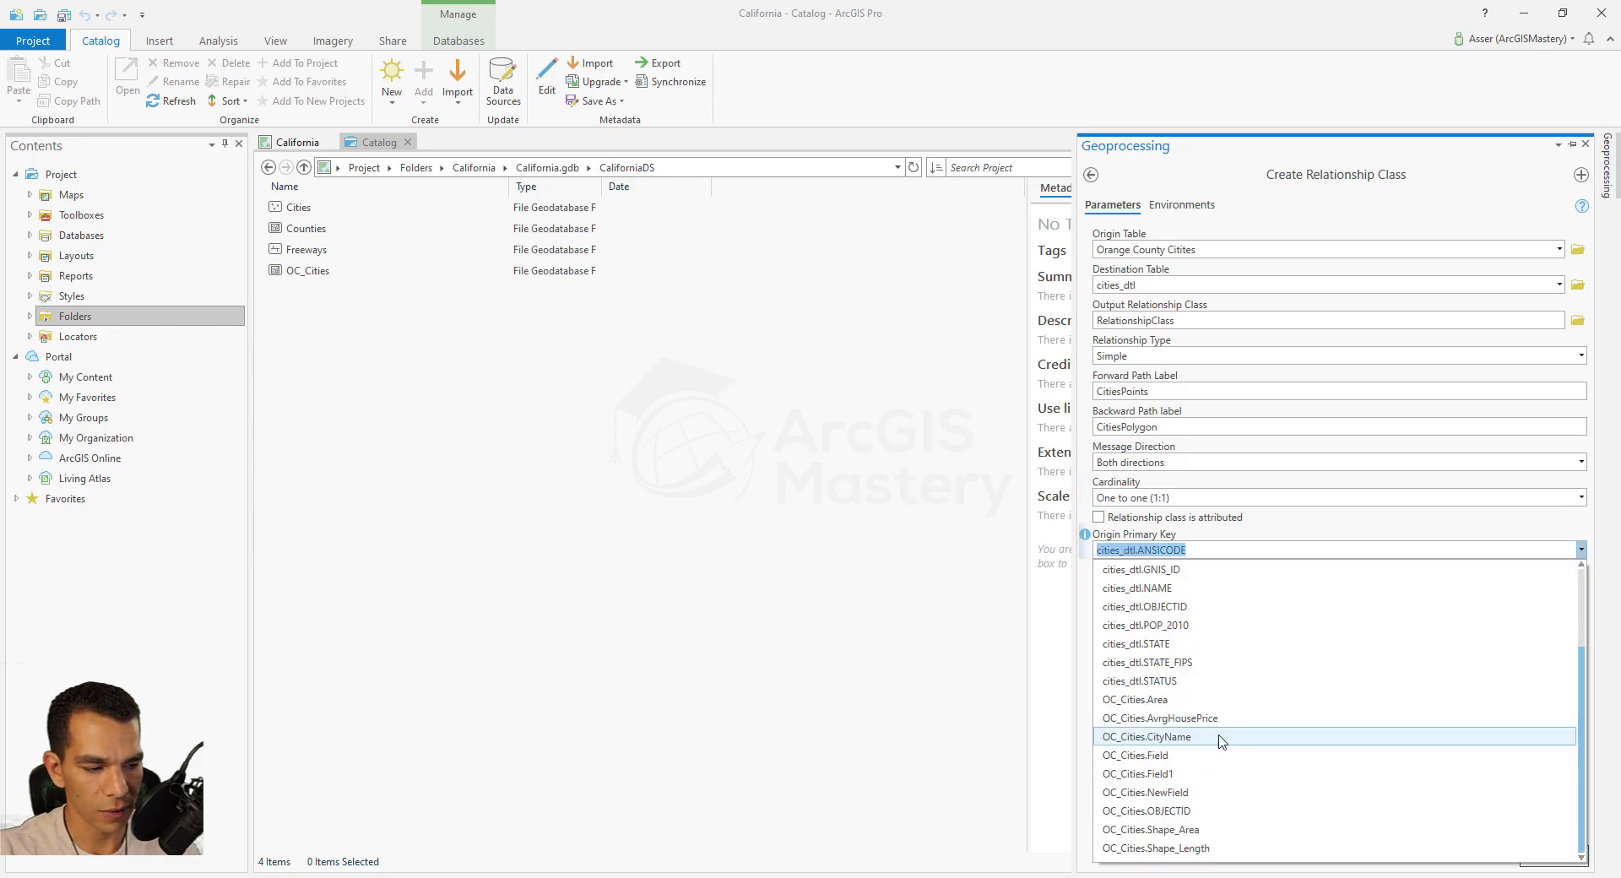
{"action": "left_click", "coordinate": [1176, 737]}
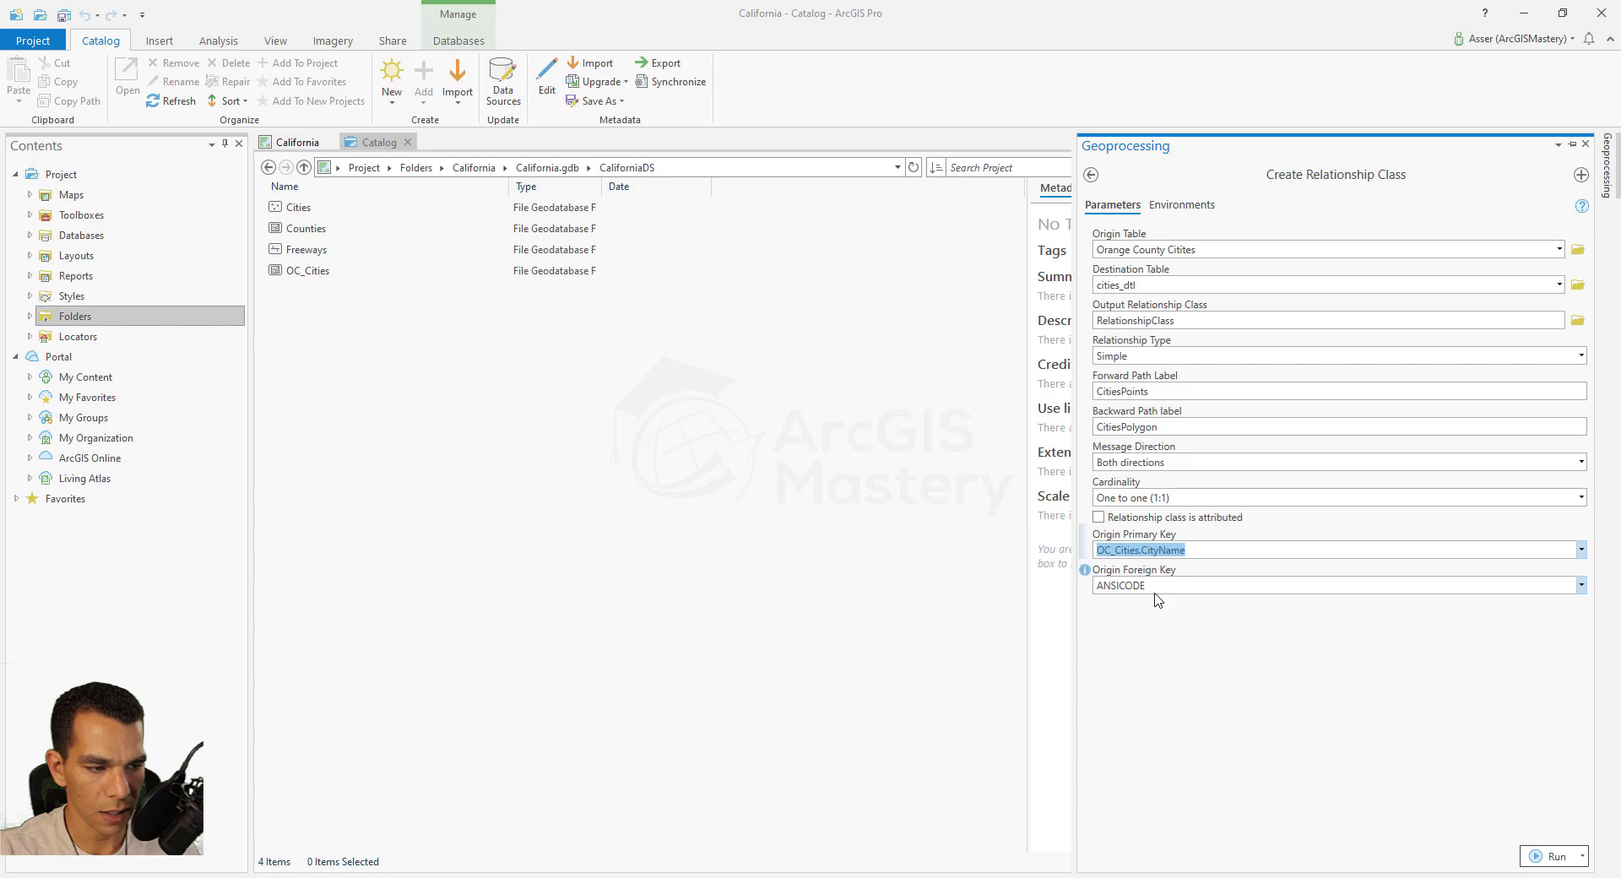
{"action": "left_click", "coordinate": [1580, 586]}
{"action": "left_click", "coordinate": [1144, 681]}
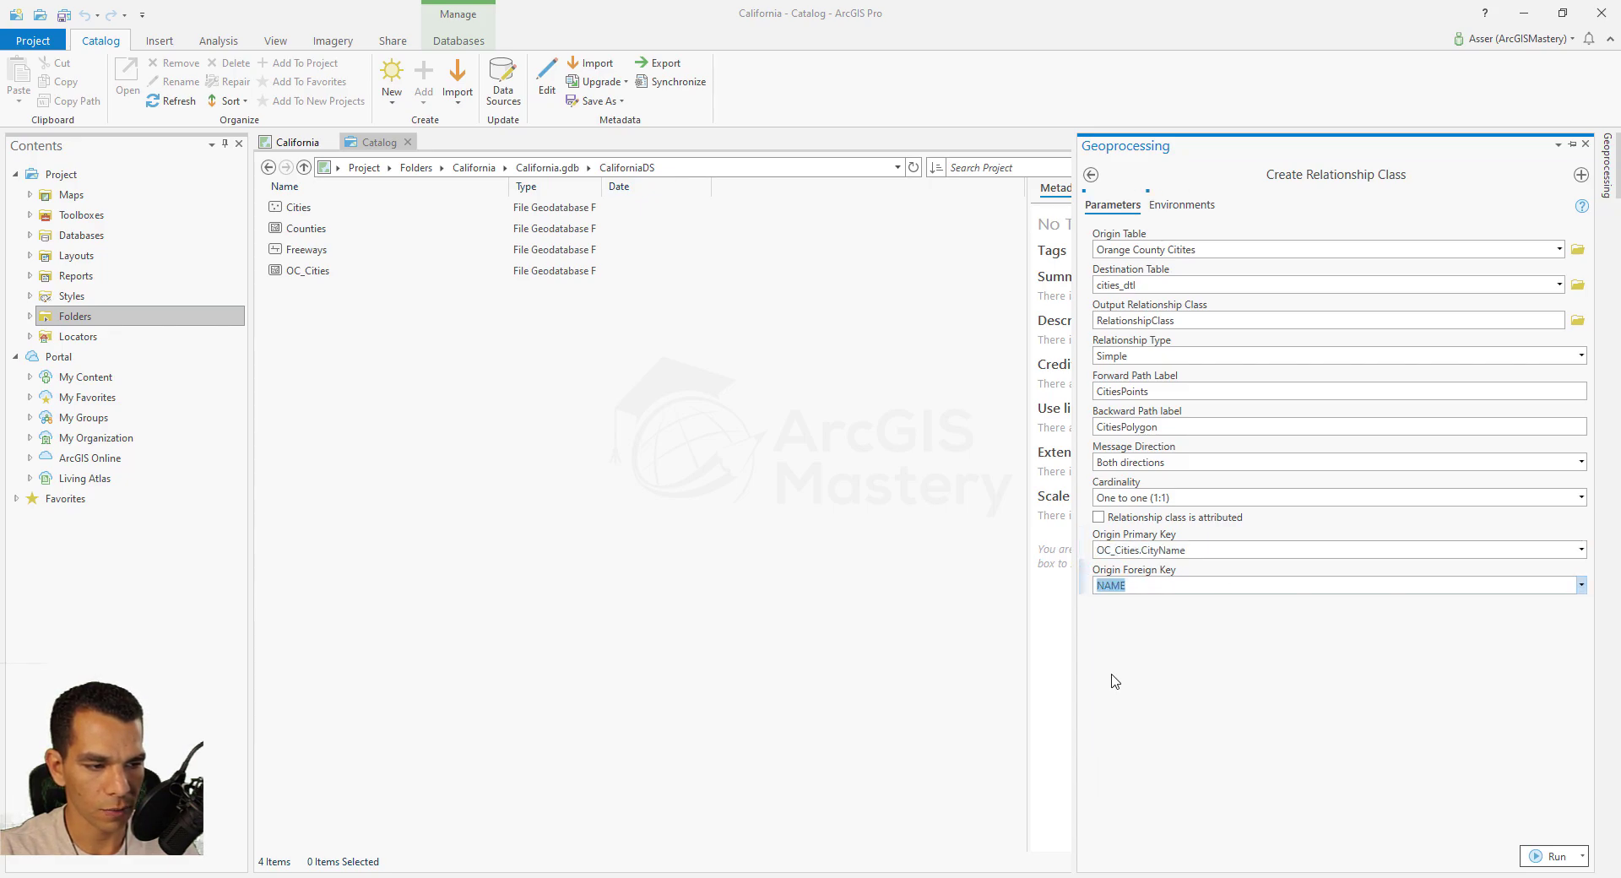
{"action": "left_click", "coordinate": [1550, 856]}
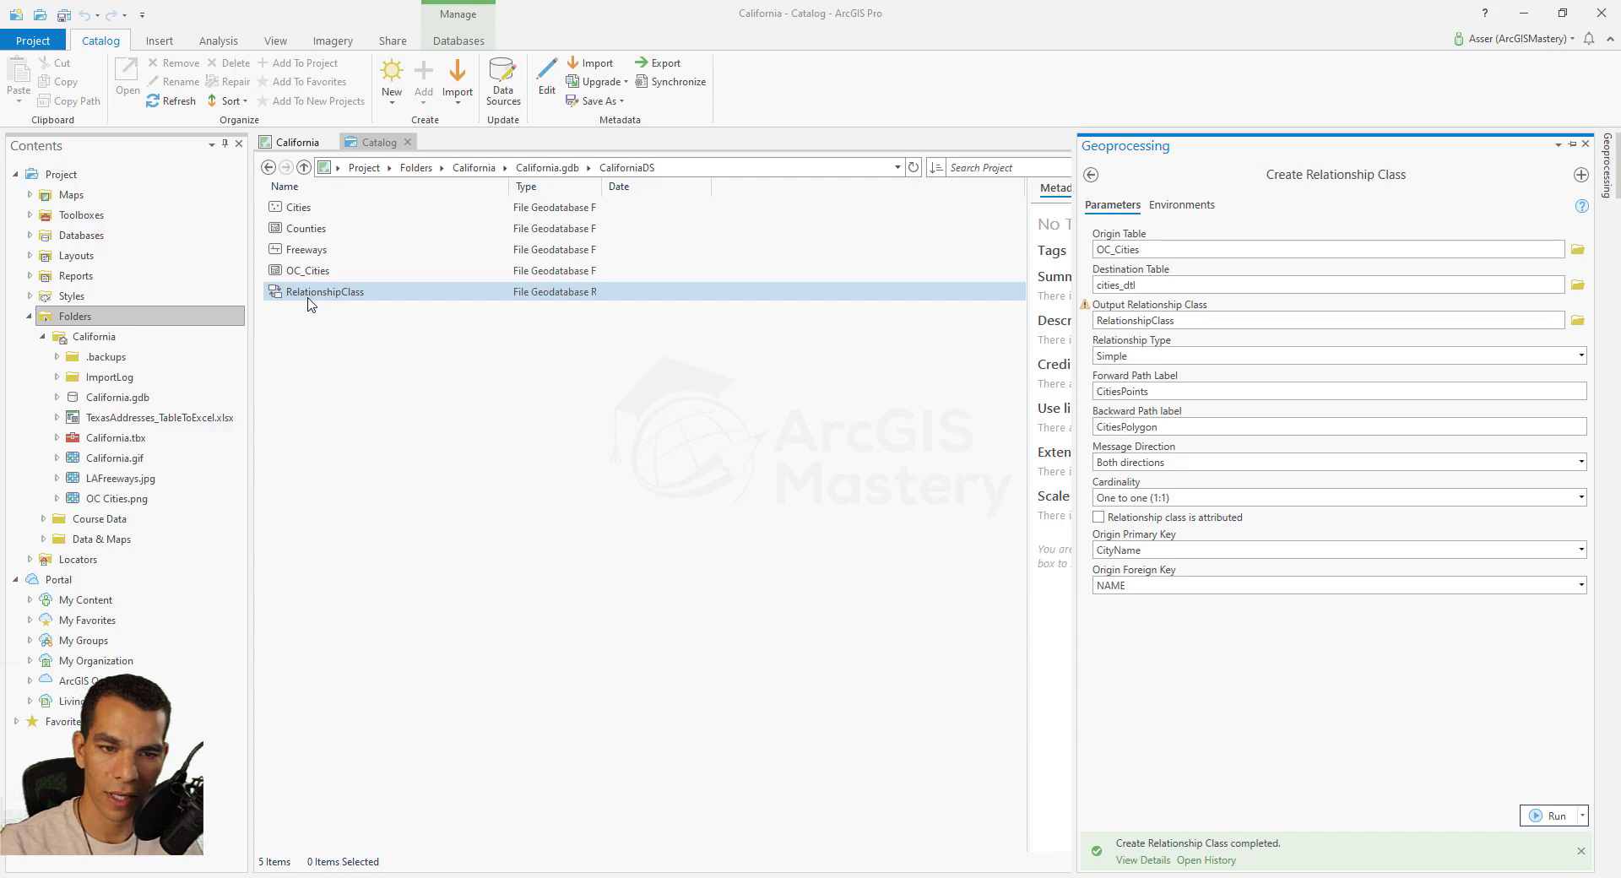
{"action": "left_click", "coordinate": [330, 314]}
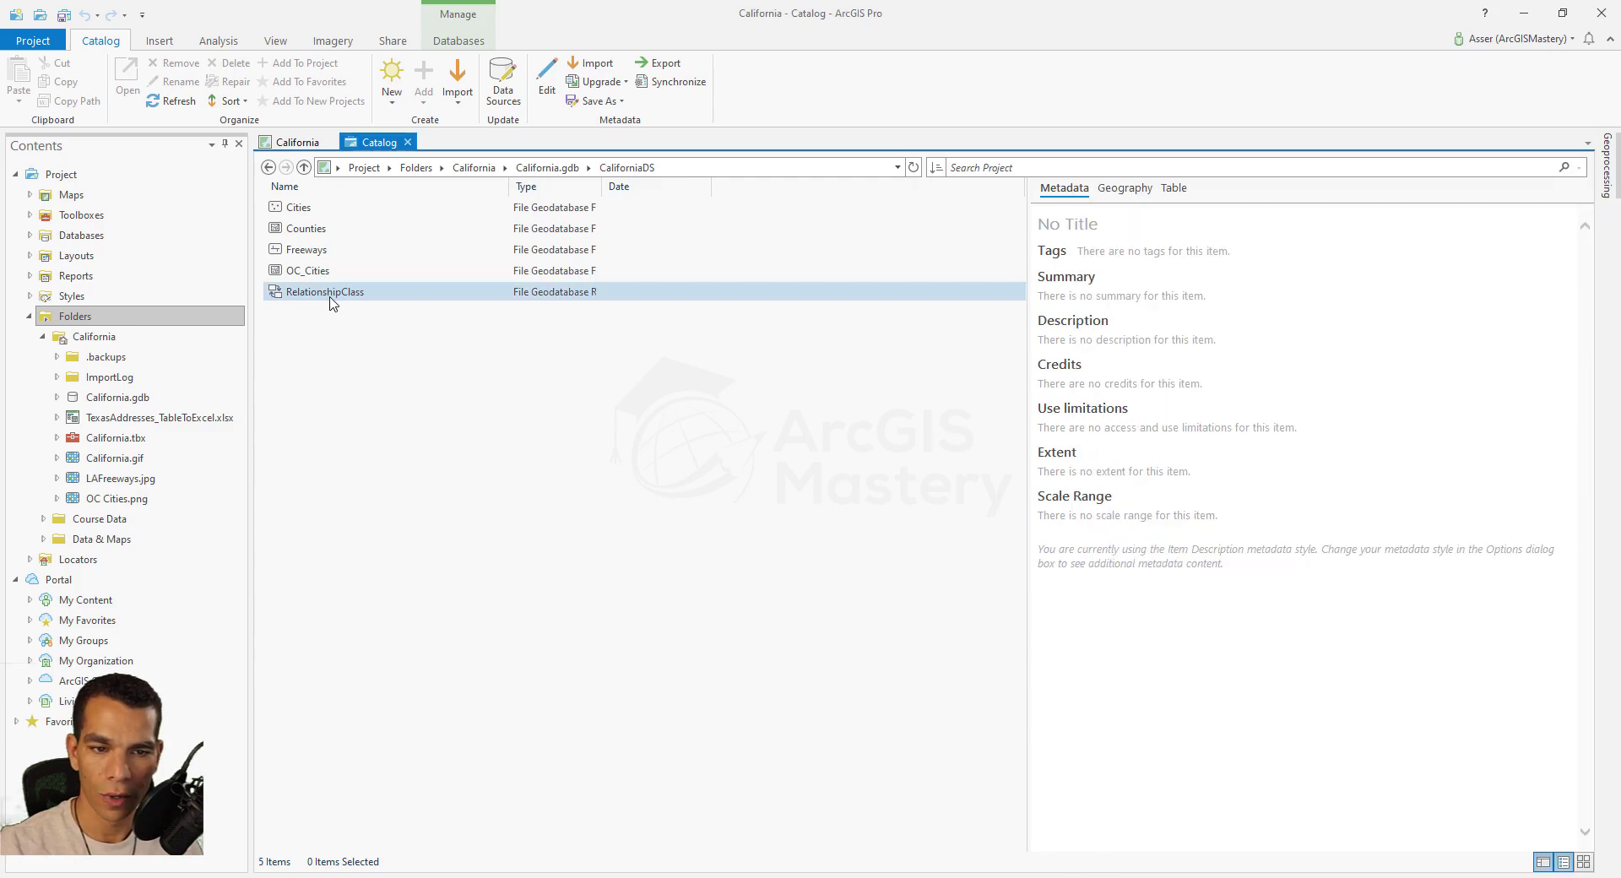
Review RelationshipClass properties—keys, path labels and rules—then return to the California map.
{"action": "right_click", "coordinate": [331, 302]}
{"action": "left_click", "coordinate": [371, 539]}
{"action": "left_click", "coordinate": [844, 451]}
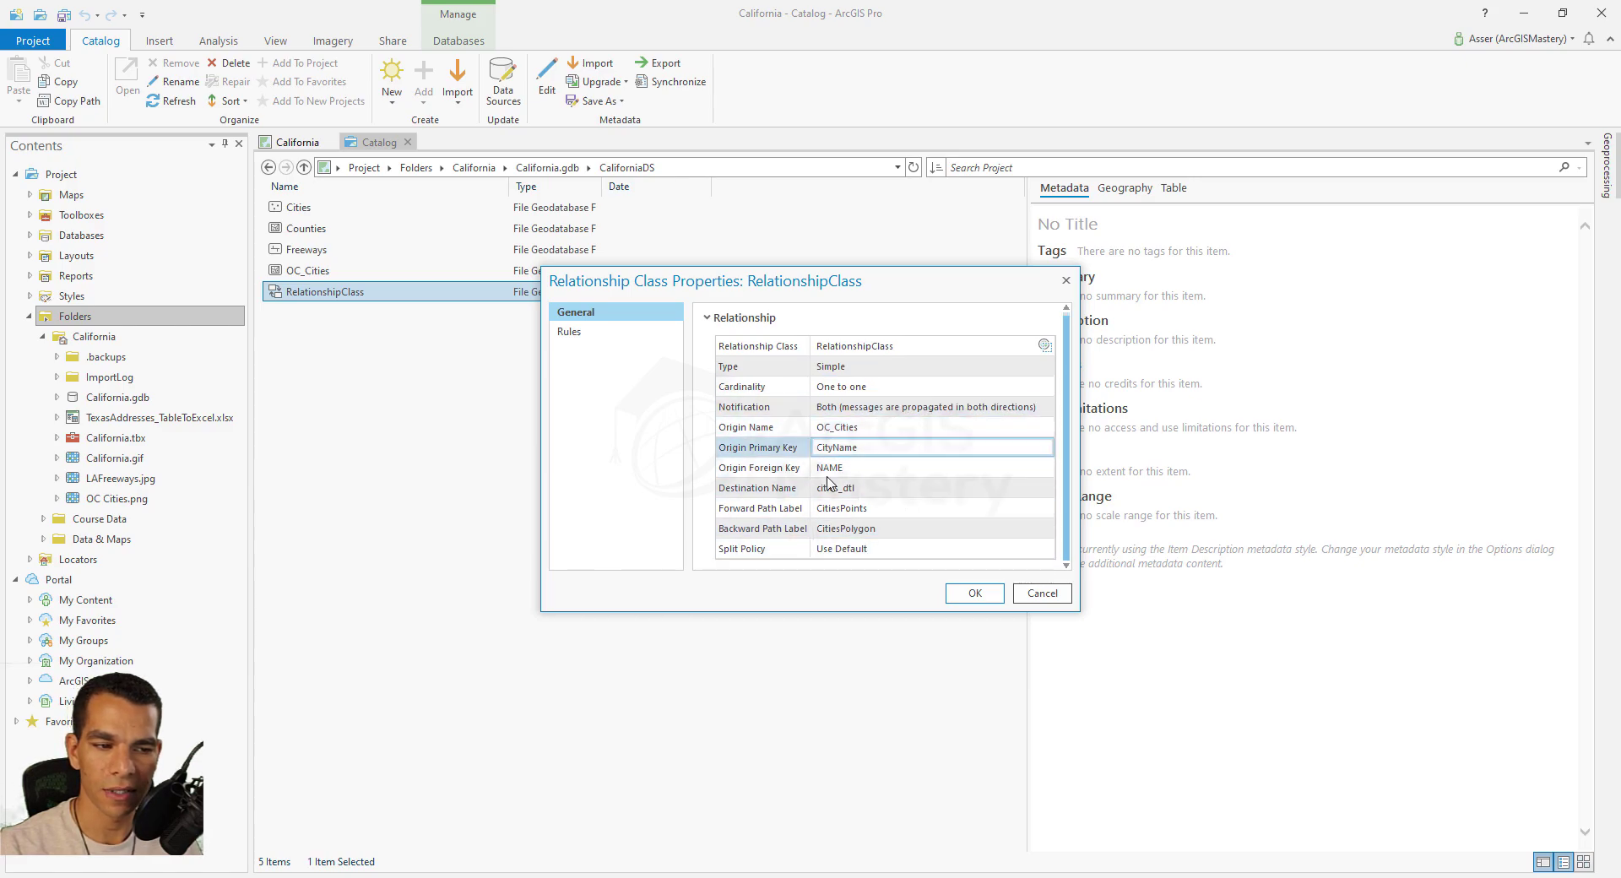
{"action": "left_click", "coordinate": [844, 529]}
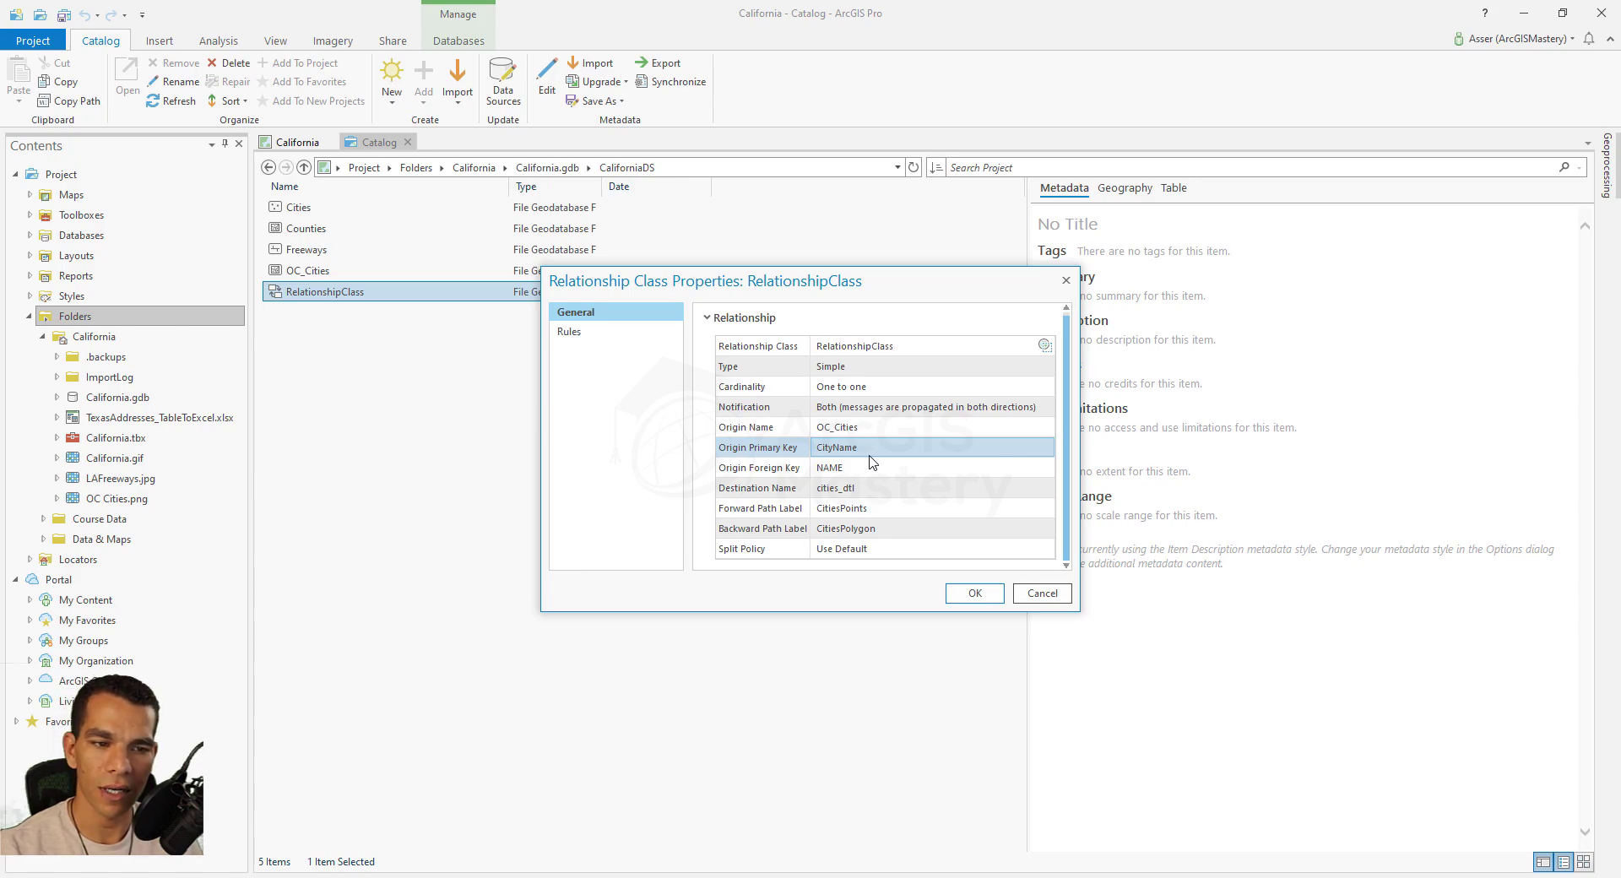
{"action": "key", "text": "Tab"}
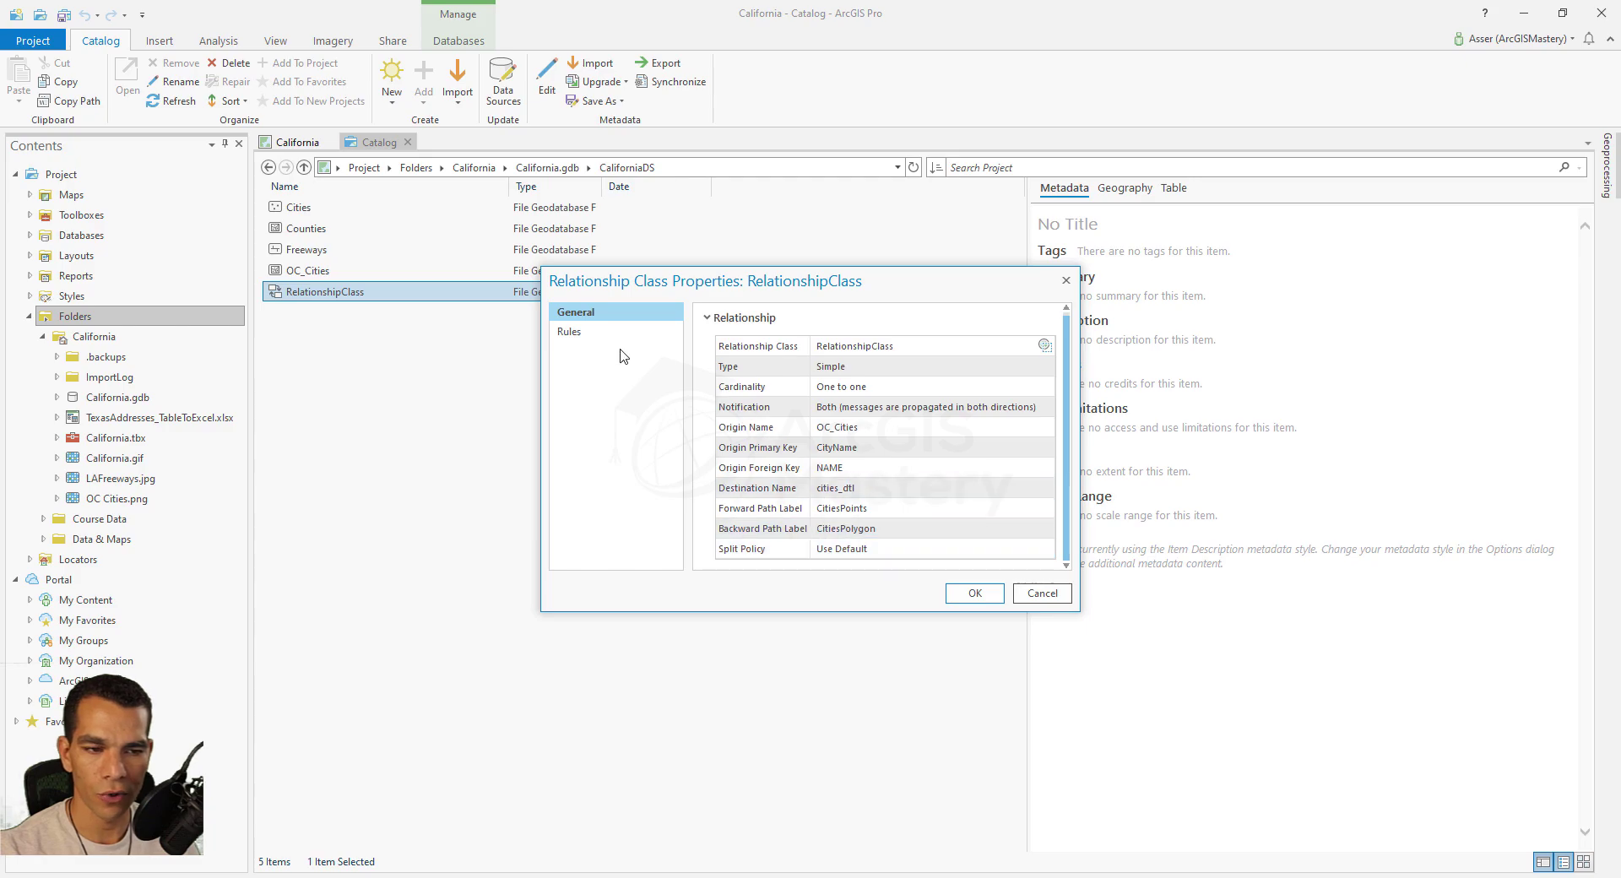
{"action": "left_click", "coordinate": [583, 332]}
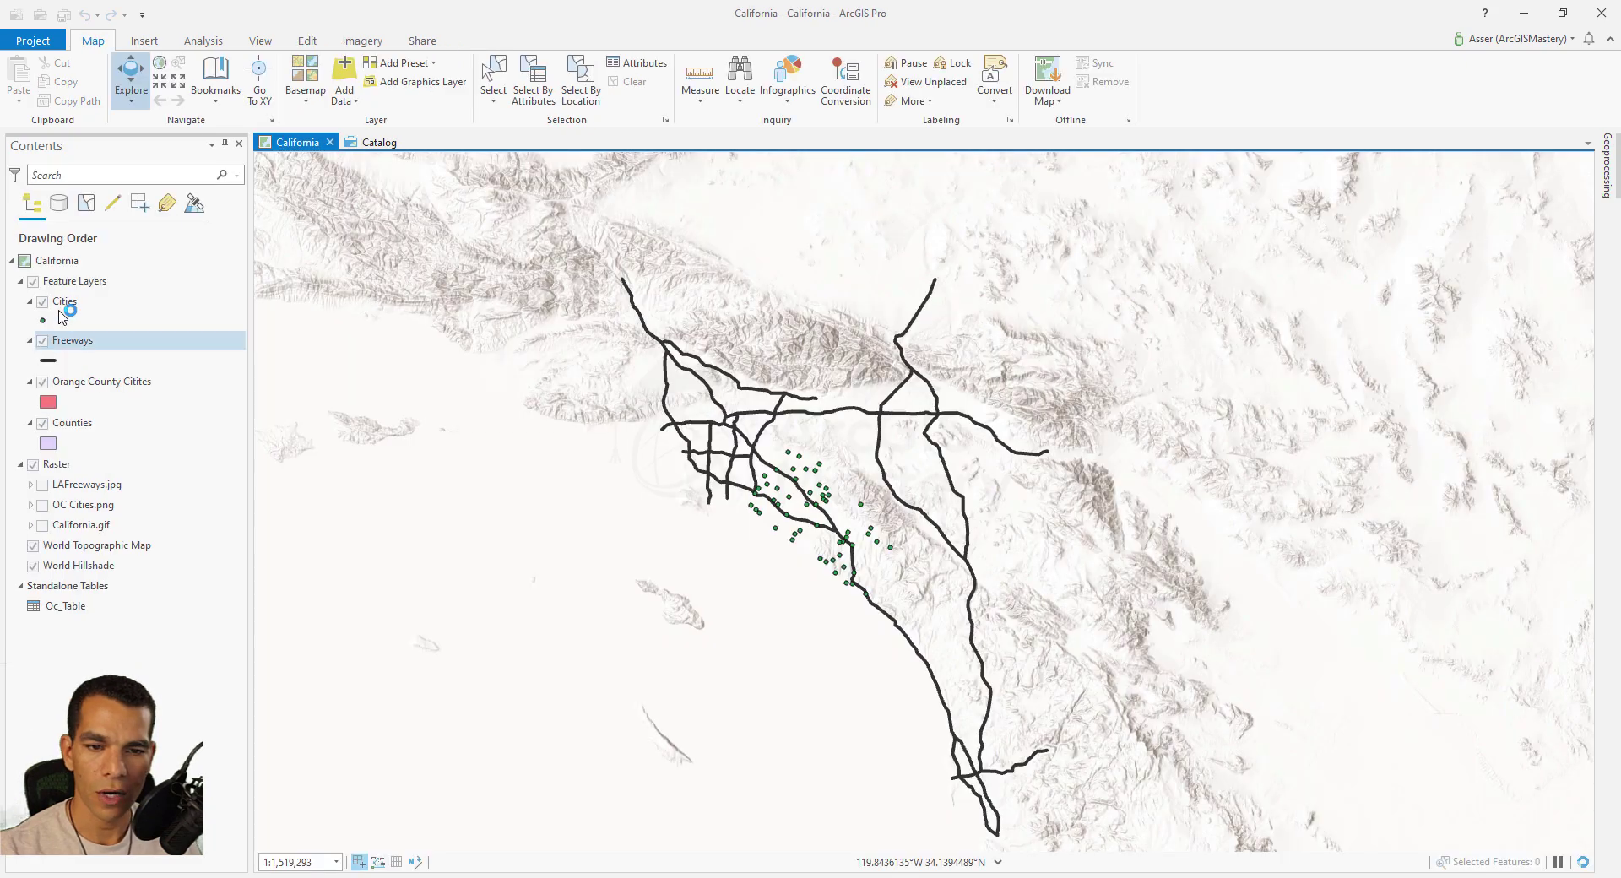
{"action": "left_click", "coordinate": [76, 304]}
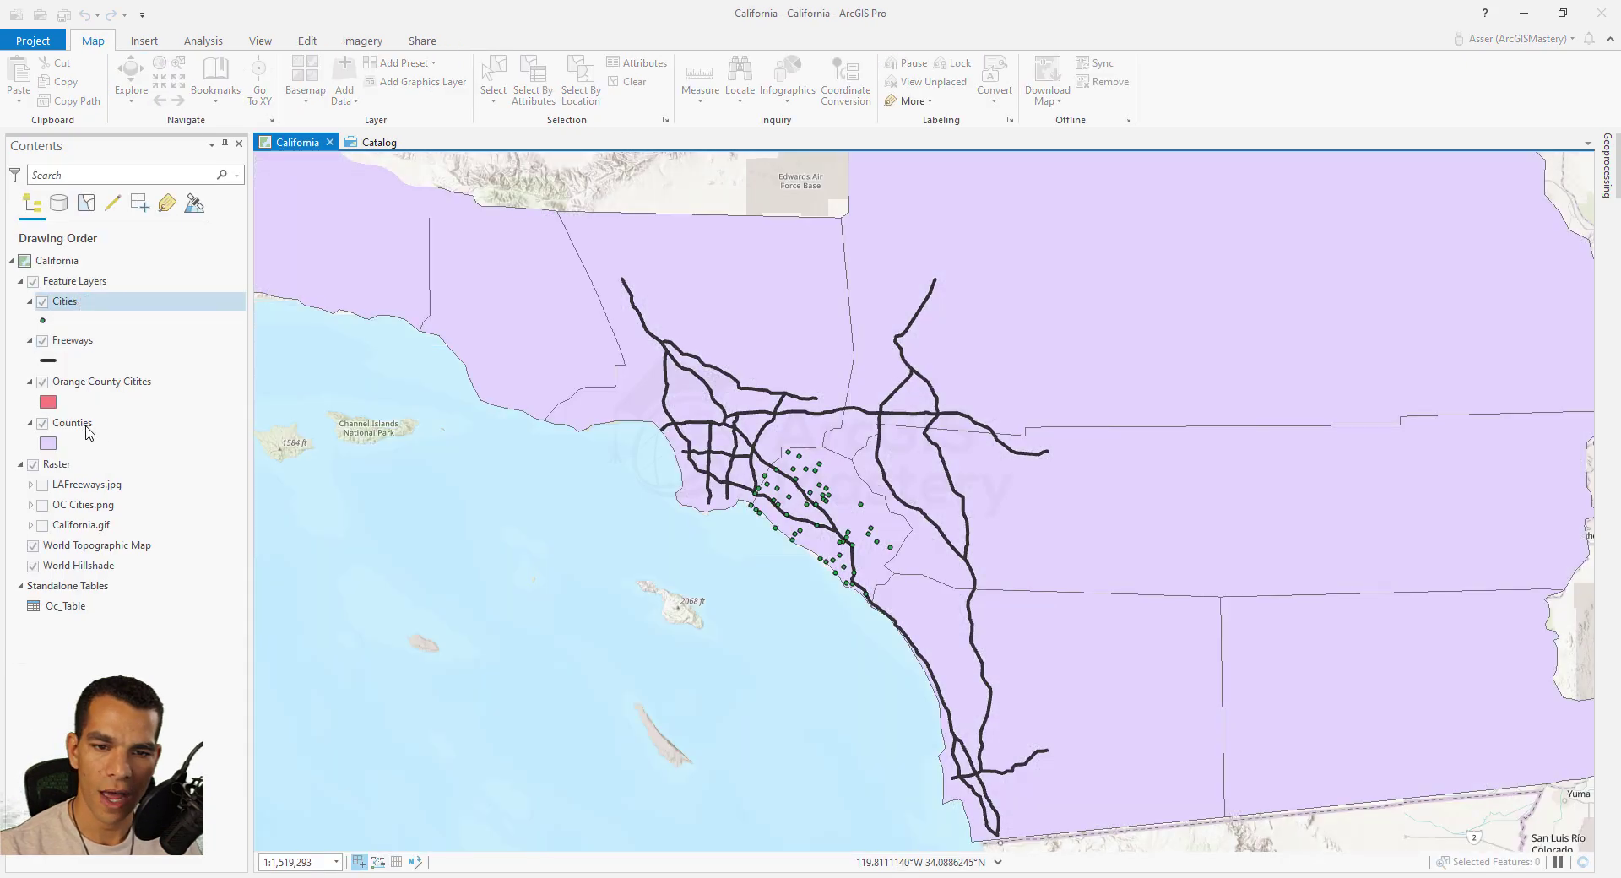
Open attribute tables for Orange County Citites (32 polygons) and Cities (54 points).
{"action": "left_click", "coordinate": [81, 424]}
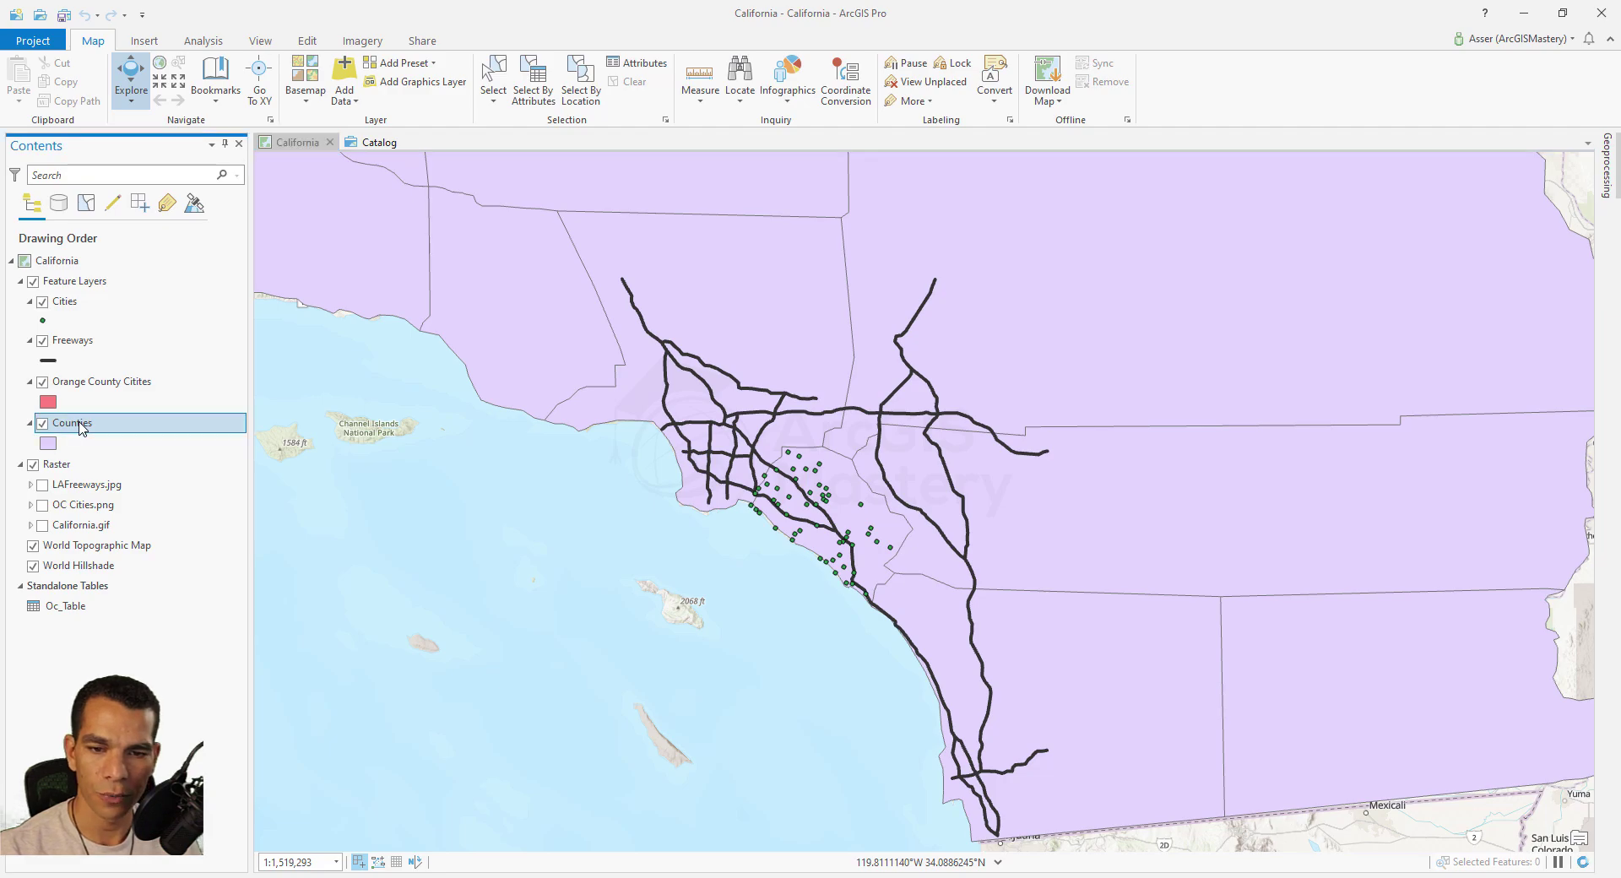
{"action": "right_click", "coordinate": [81, 425]}
{"action": "right_click", "coordinate": [56, 382]}
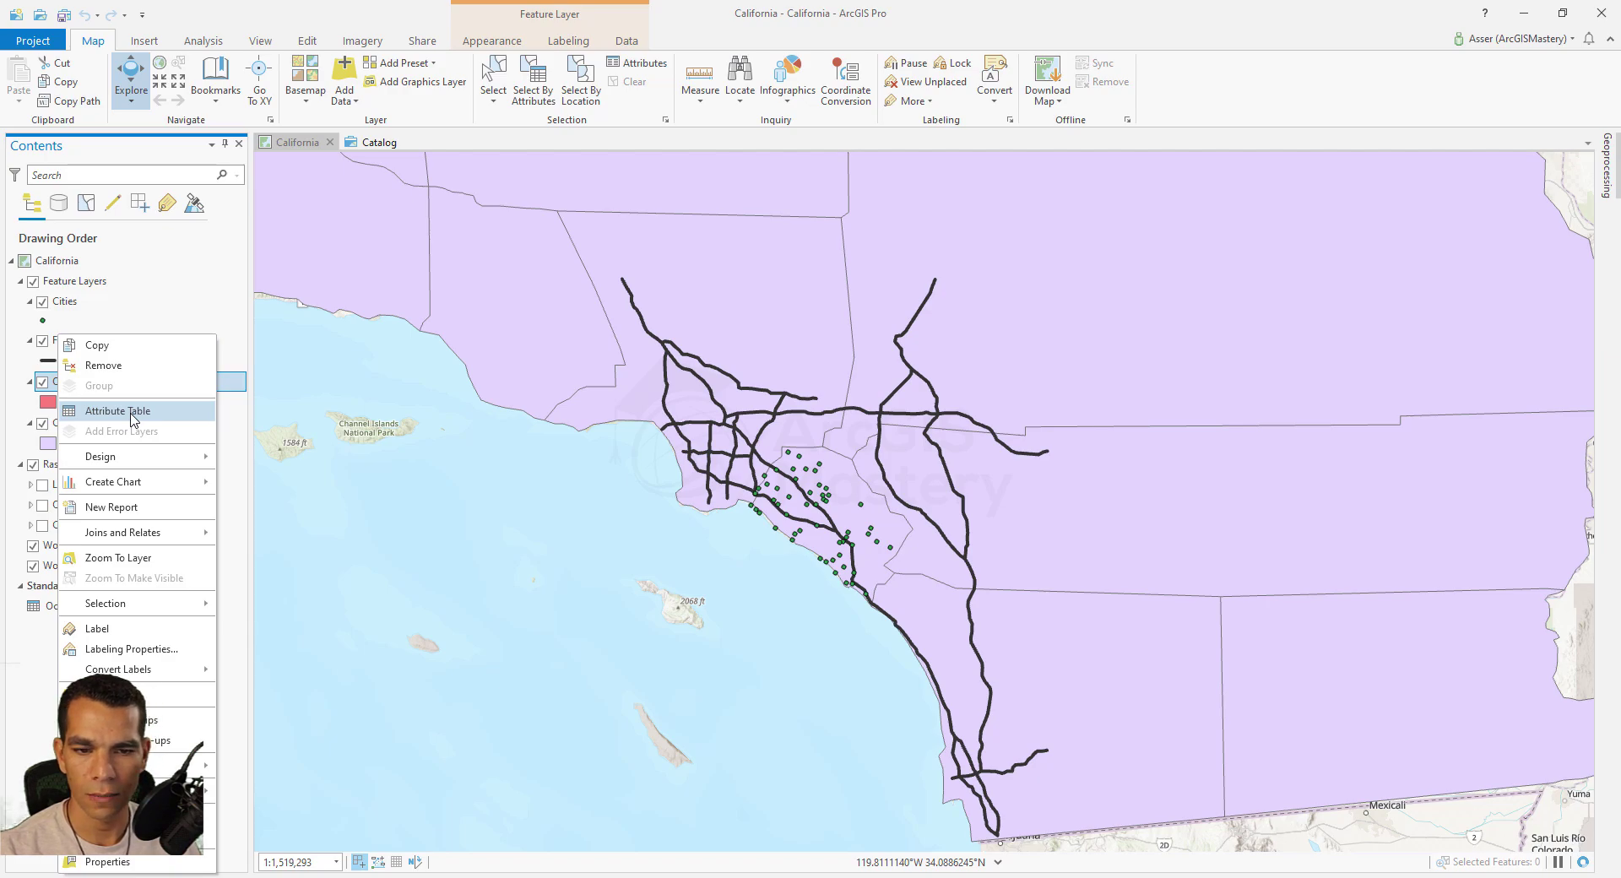
{"action": "left_click", "coordinate": [135, 420]}
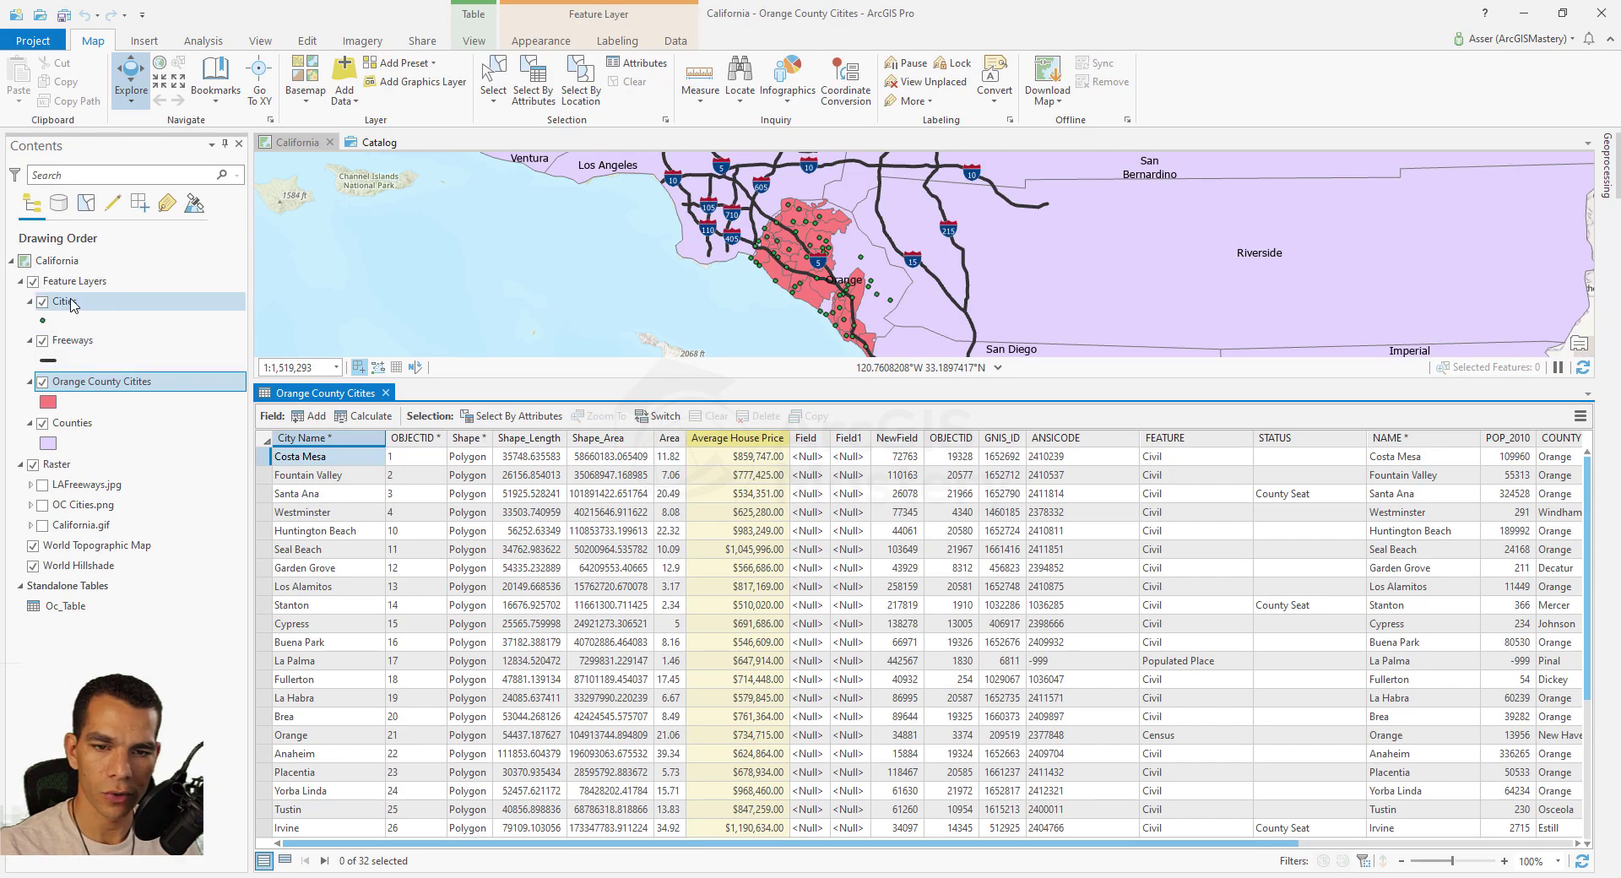
{"action": "right_click", "coordinate": [73, 306]}
{"action": "left_click", "coordinate": [145, 376]}
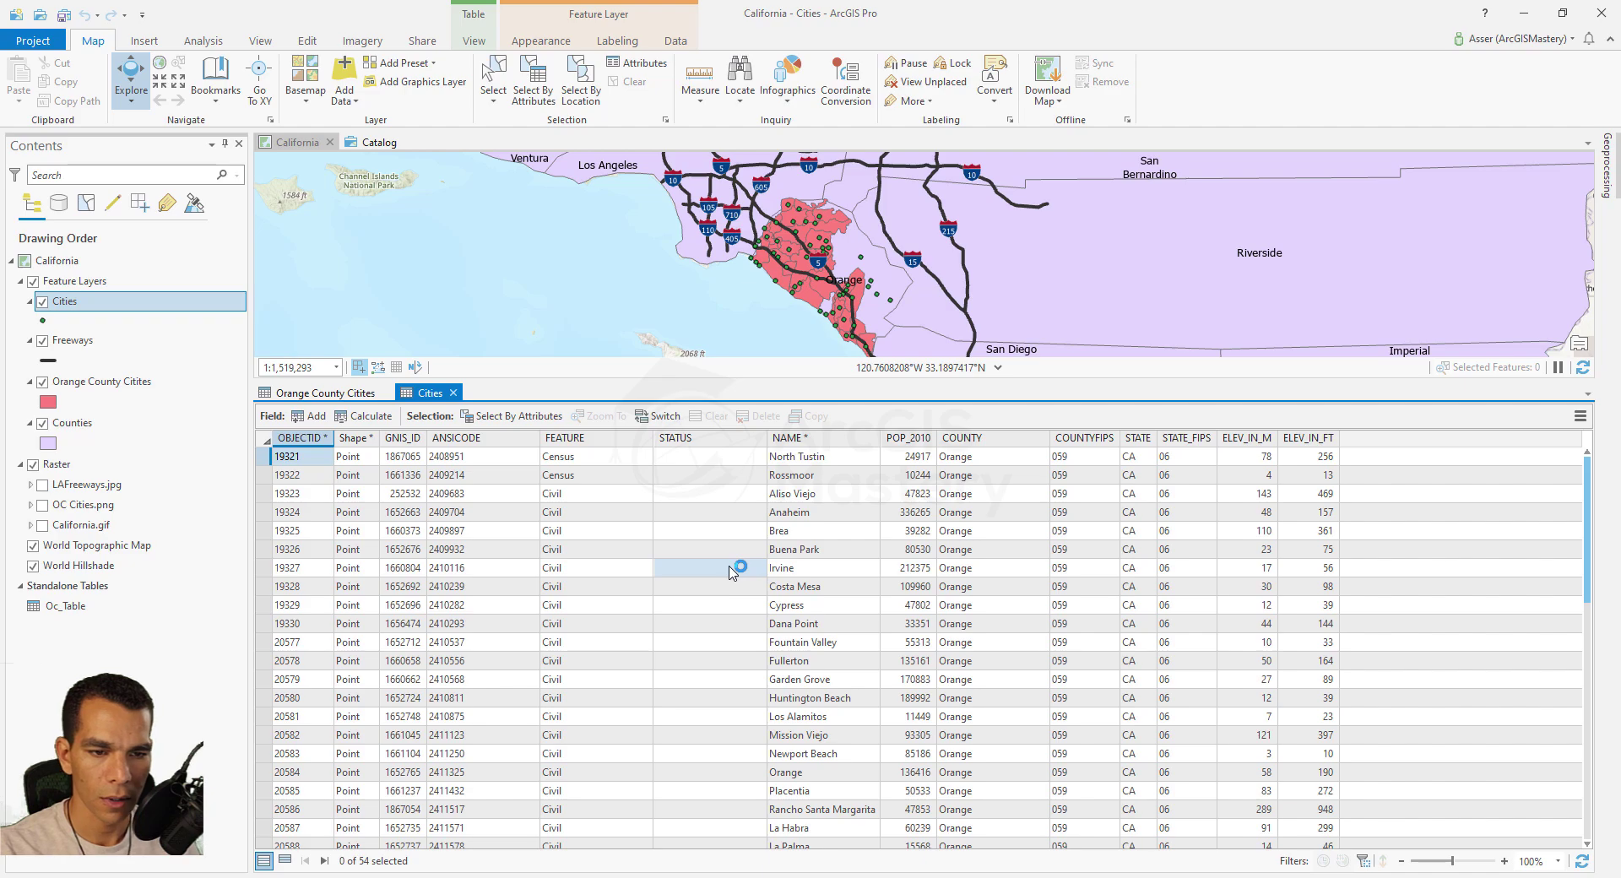
Select Cities rows Brea through Dana Point and show their six related CitiesPolygon records.
{"action": "left_click_drag", "start_coordinate": [271, 532], "coordinate": [270, 625]}
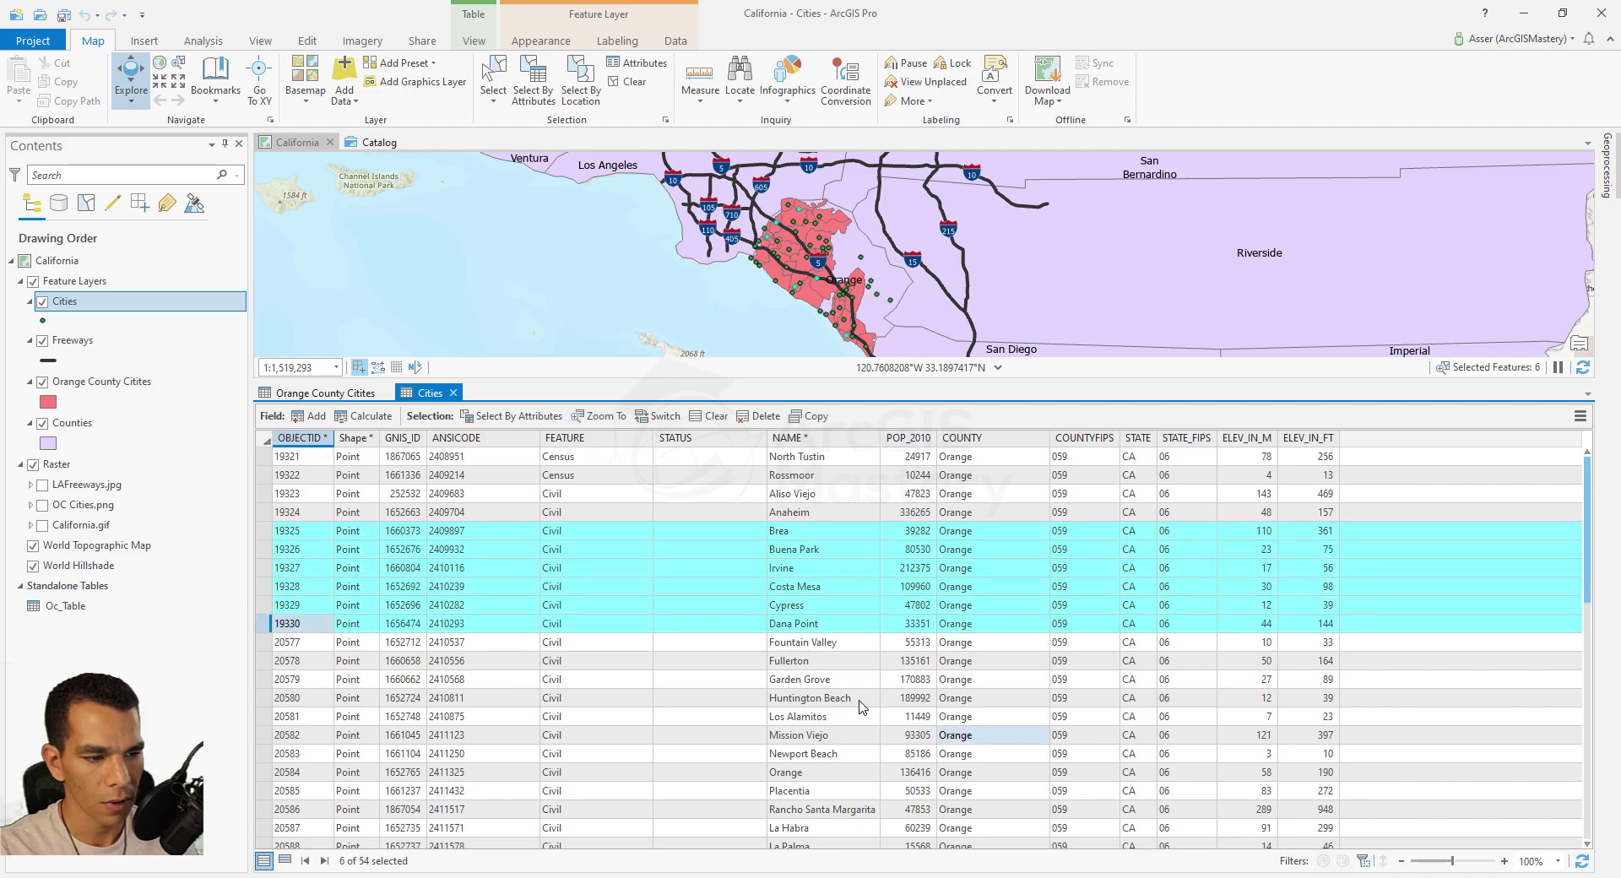
{"action": "left_click", "coordinate": [1579, 418]}
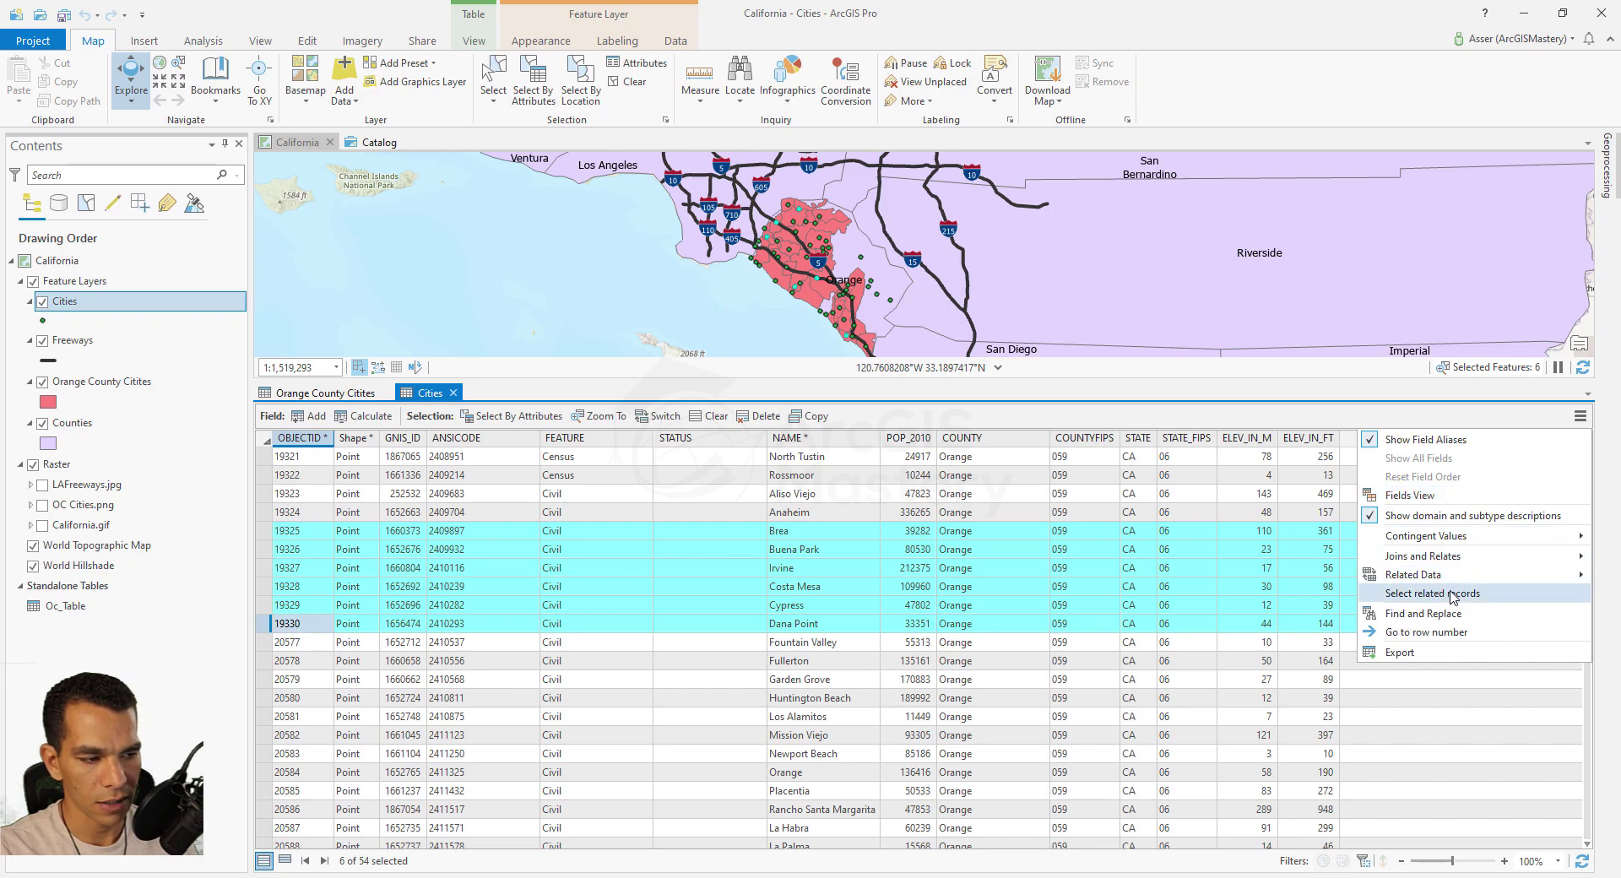
{"action": "mouse_move", "coordinate": [1454, 579]}
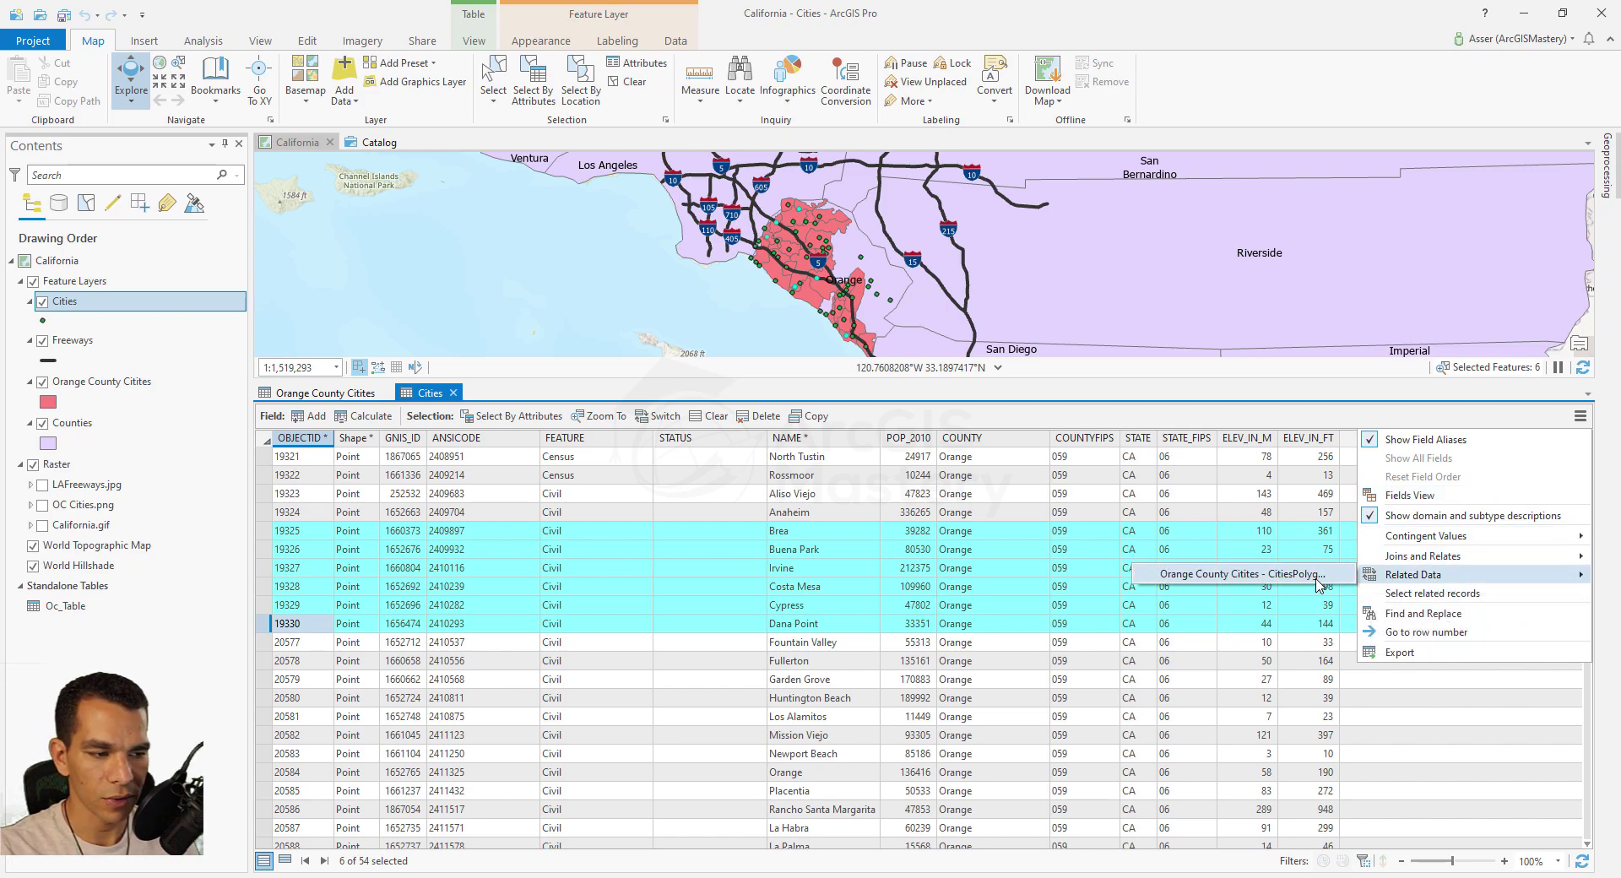
{"action": "left_click", "coordinate": [1266, 574]}
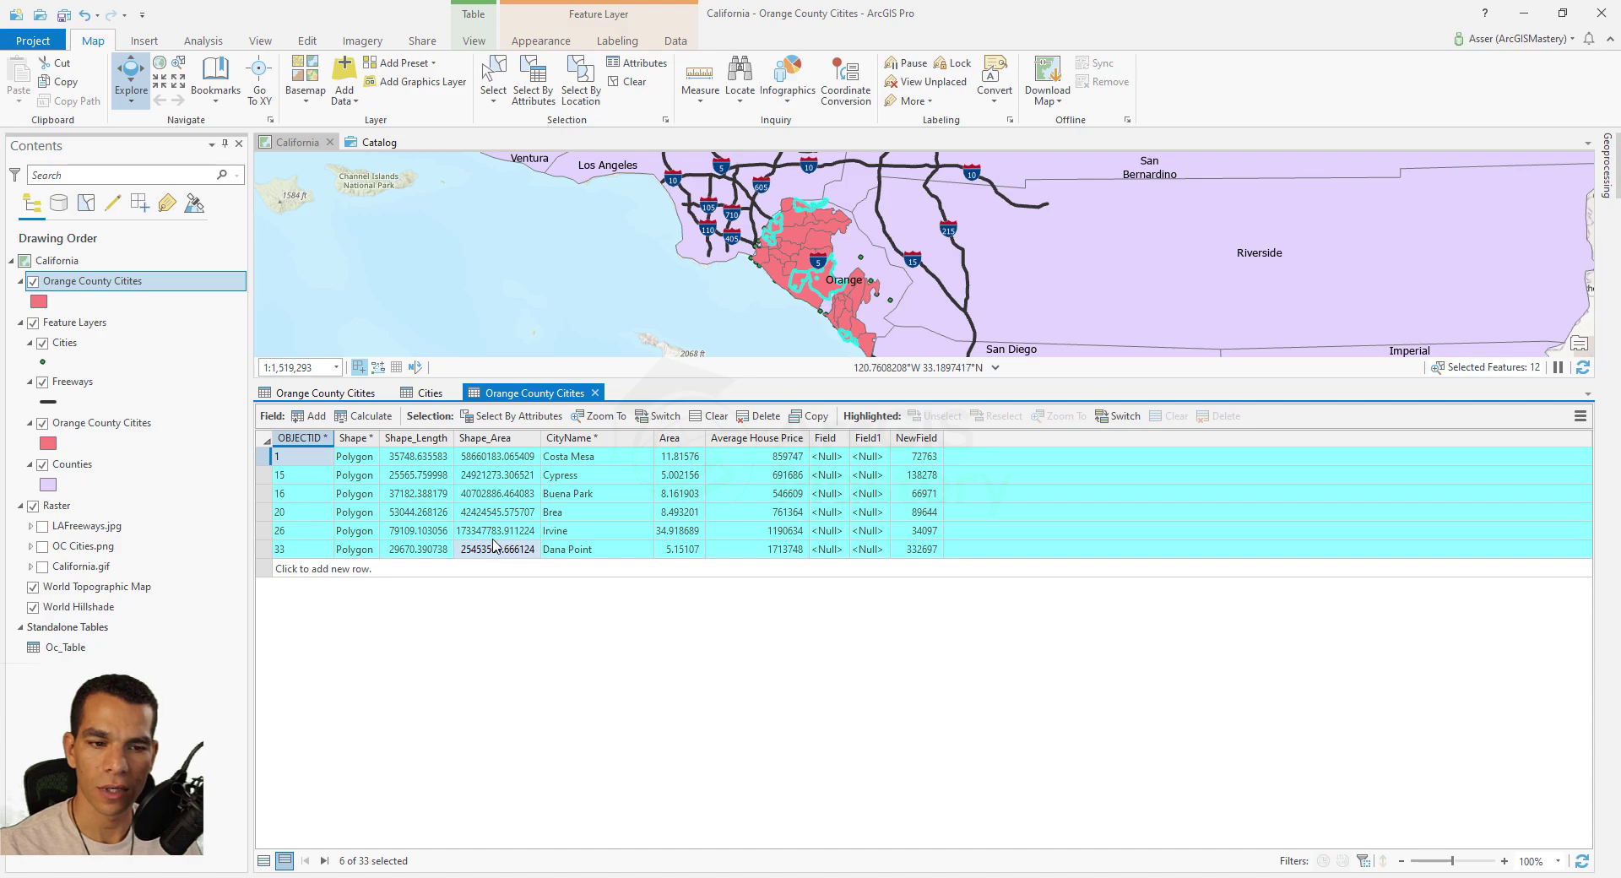
Select only the Fullerton point and show its related Orange County Citites polygon.
{"action": "left_click", "coordinate": [432, 394]}
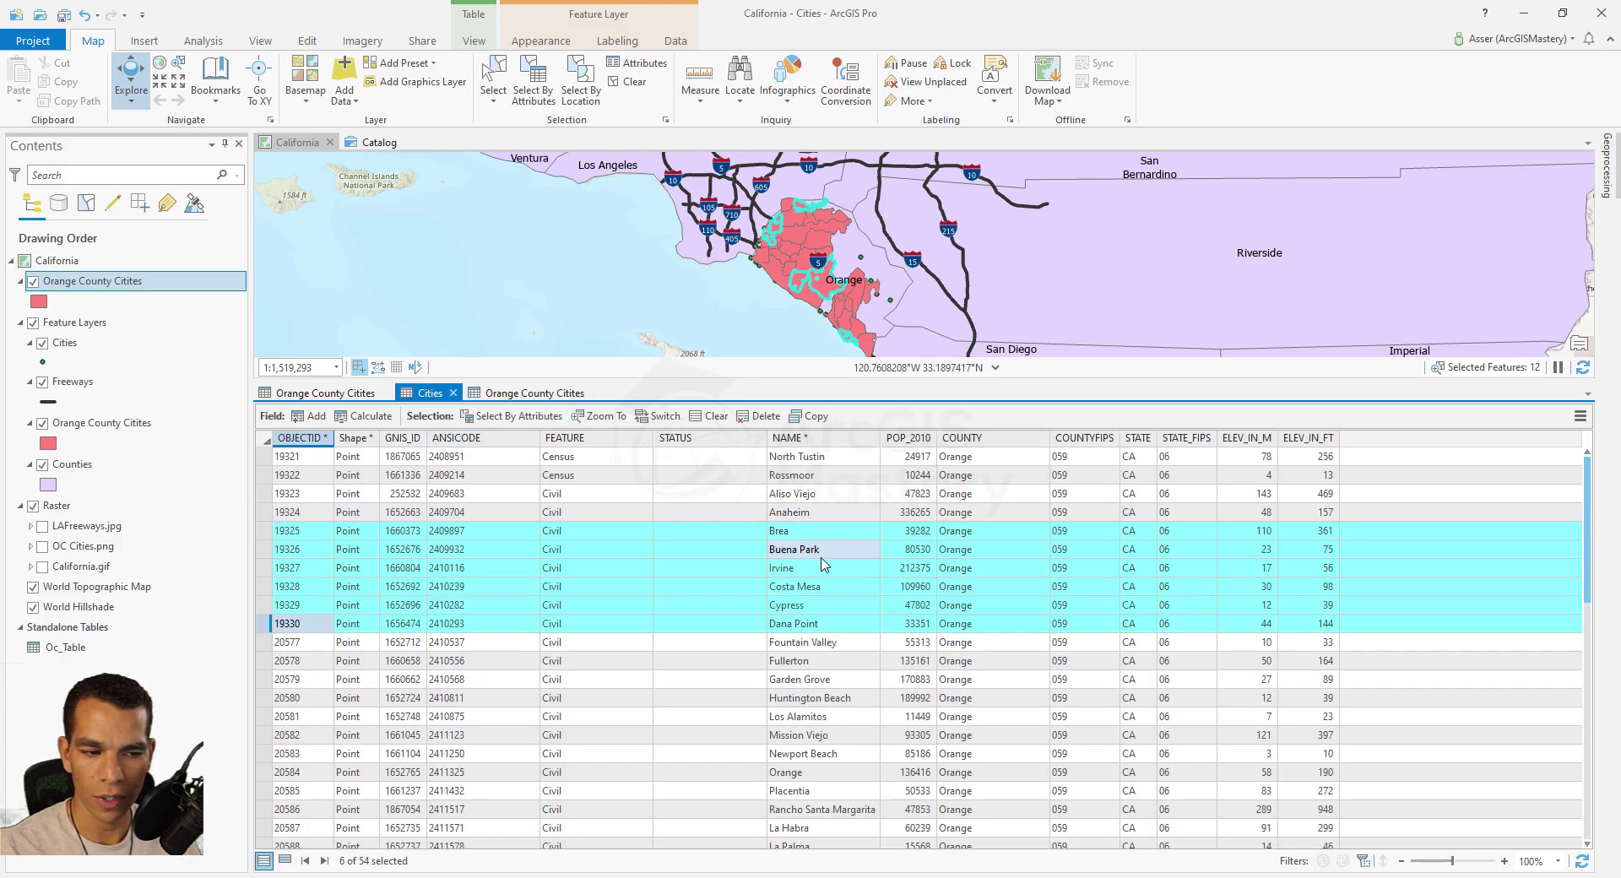
{"action": "left_click", "coordinate": [532, 394]}
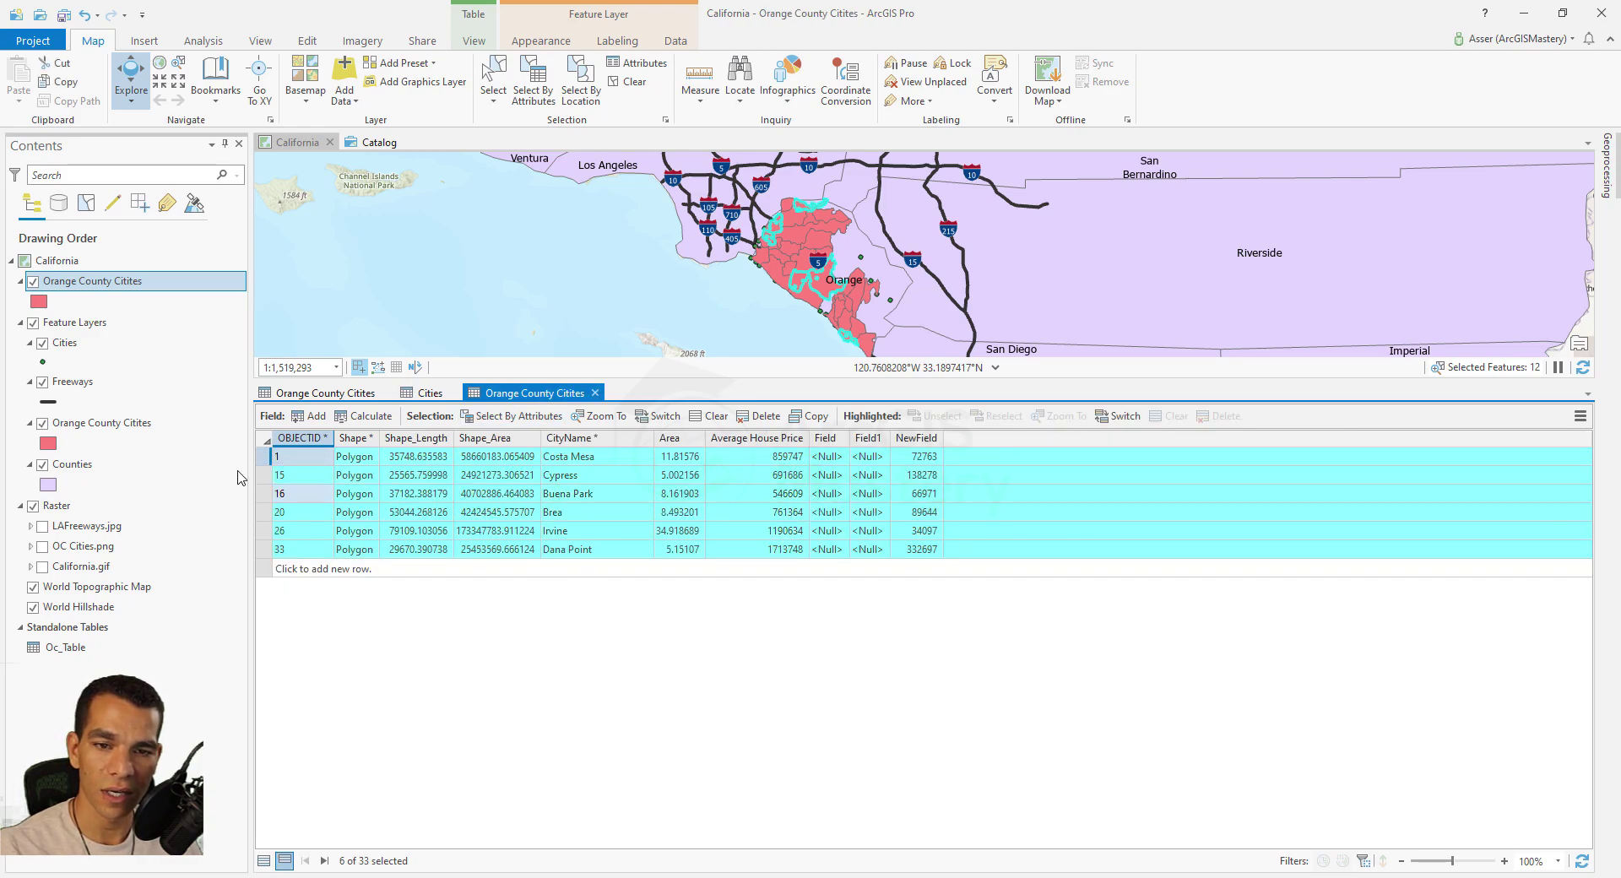
{"action": "left_click", "coordinate": [430, 393]}
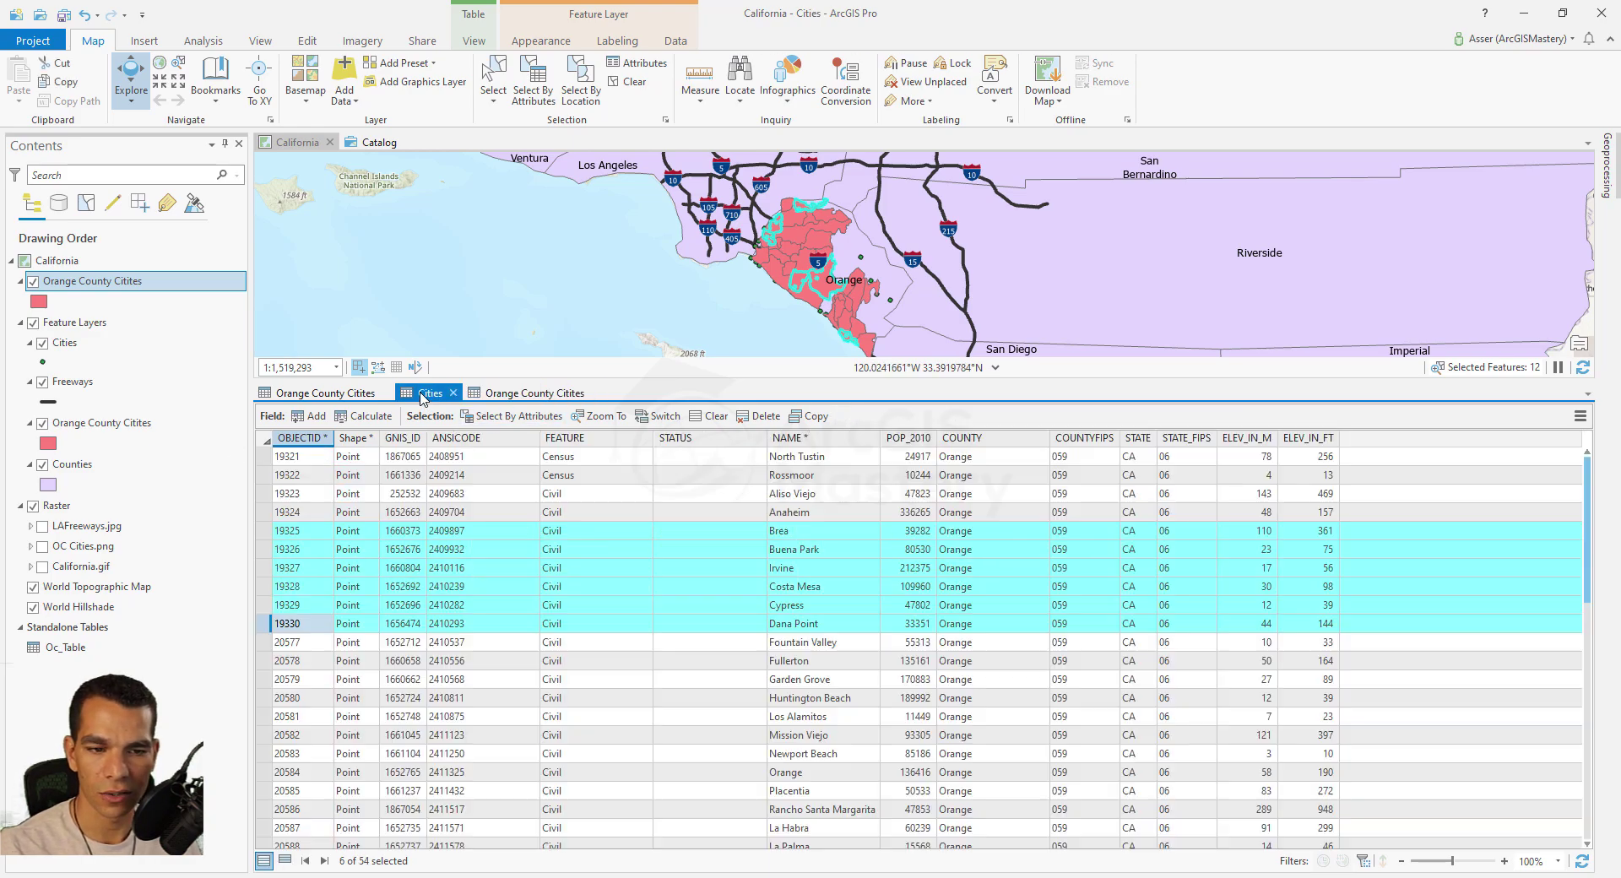
{"action": "left_click", "coordinate": [260, 663]}
{"action": "left_click", "coordinate": [1580, 416]}
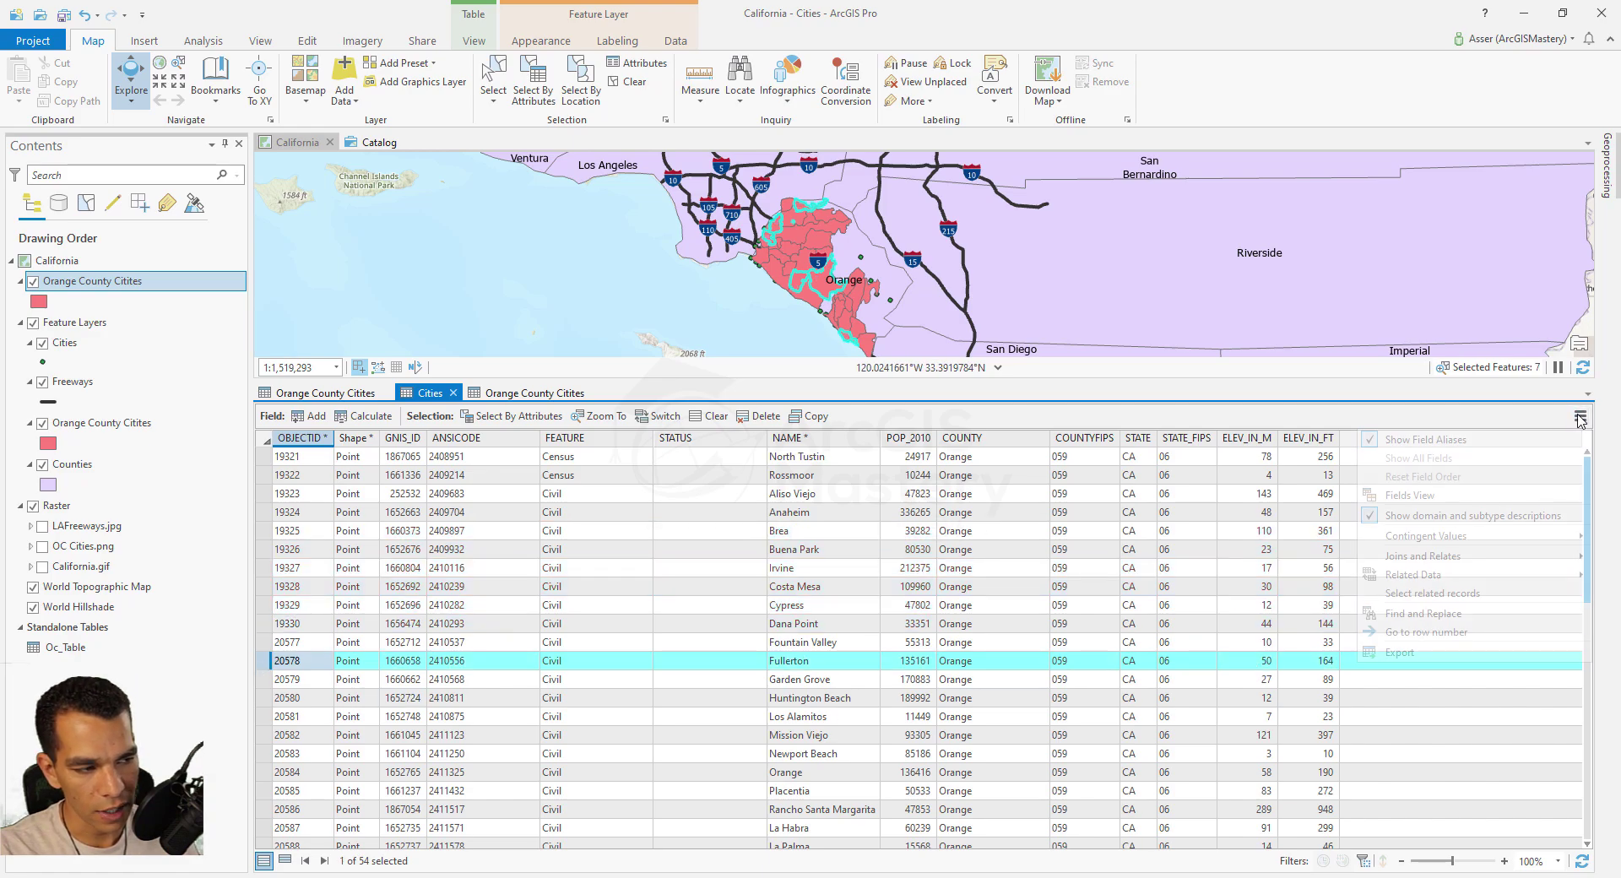
{"action": "mouse_move", "coordinate": [1372, 574]}
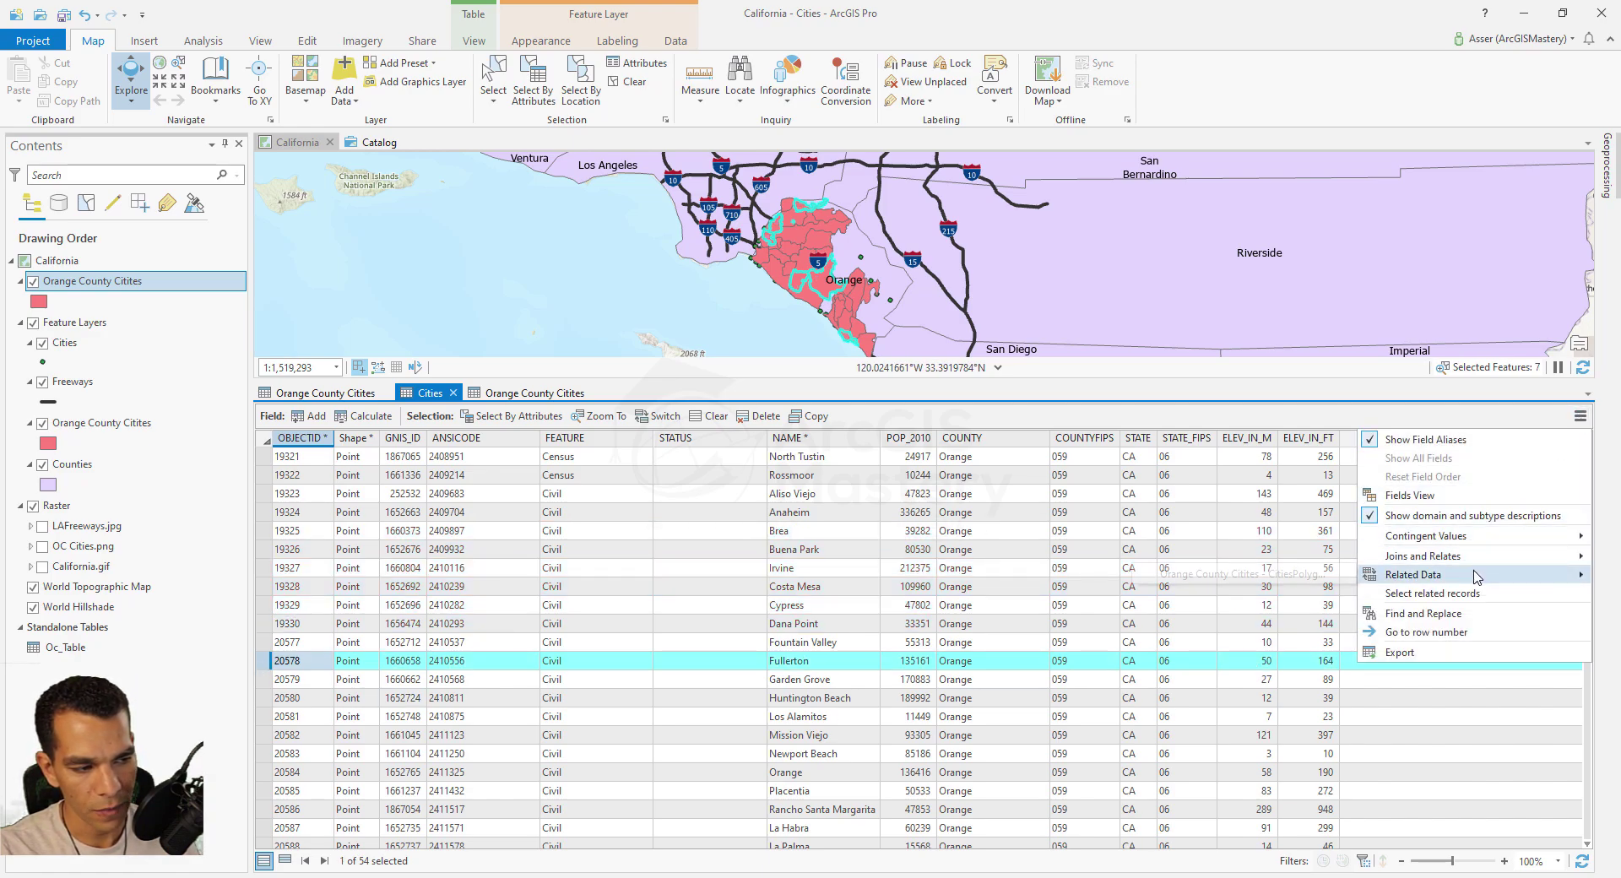
{"action": "left_click", "coordinate": [1322, 581]}
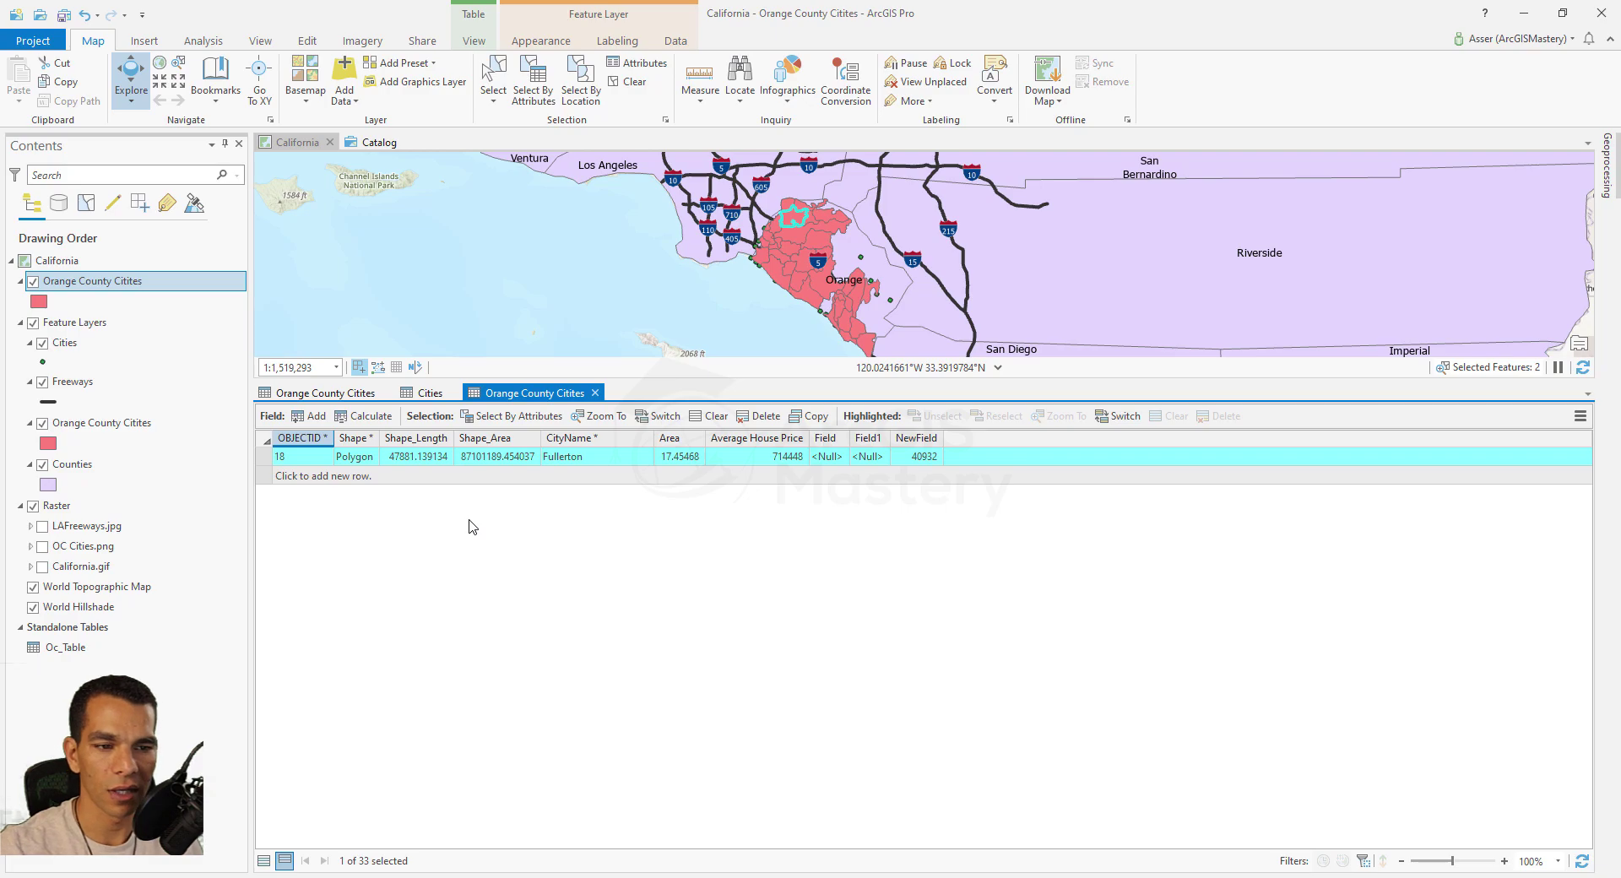
Remove the related-records layer, clear the selection, and list all 33 Orange County city records.
{"action": "key", "text": "Delete"}
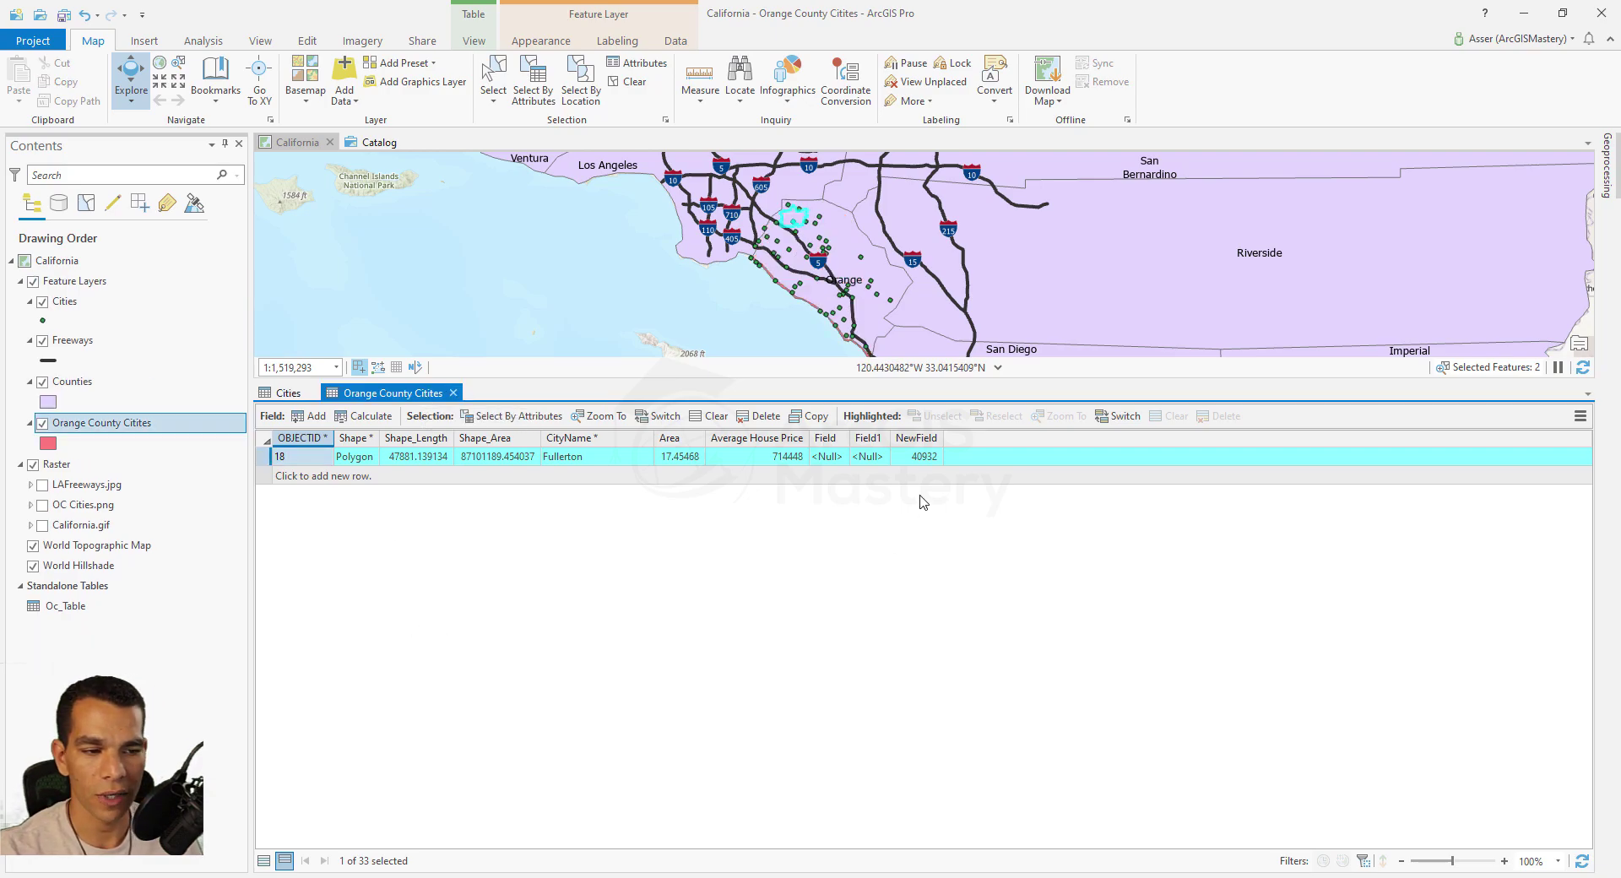
{"action": "left_click", "coordinate": [715, 415]}
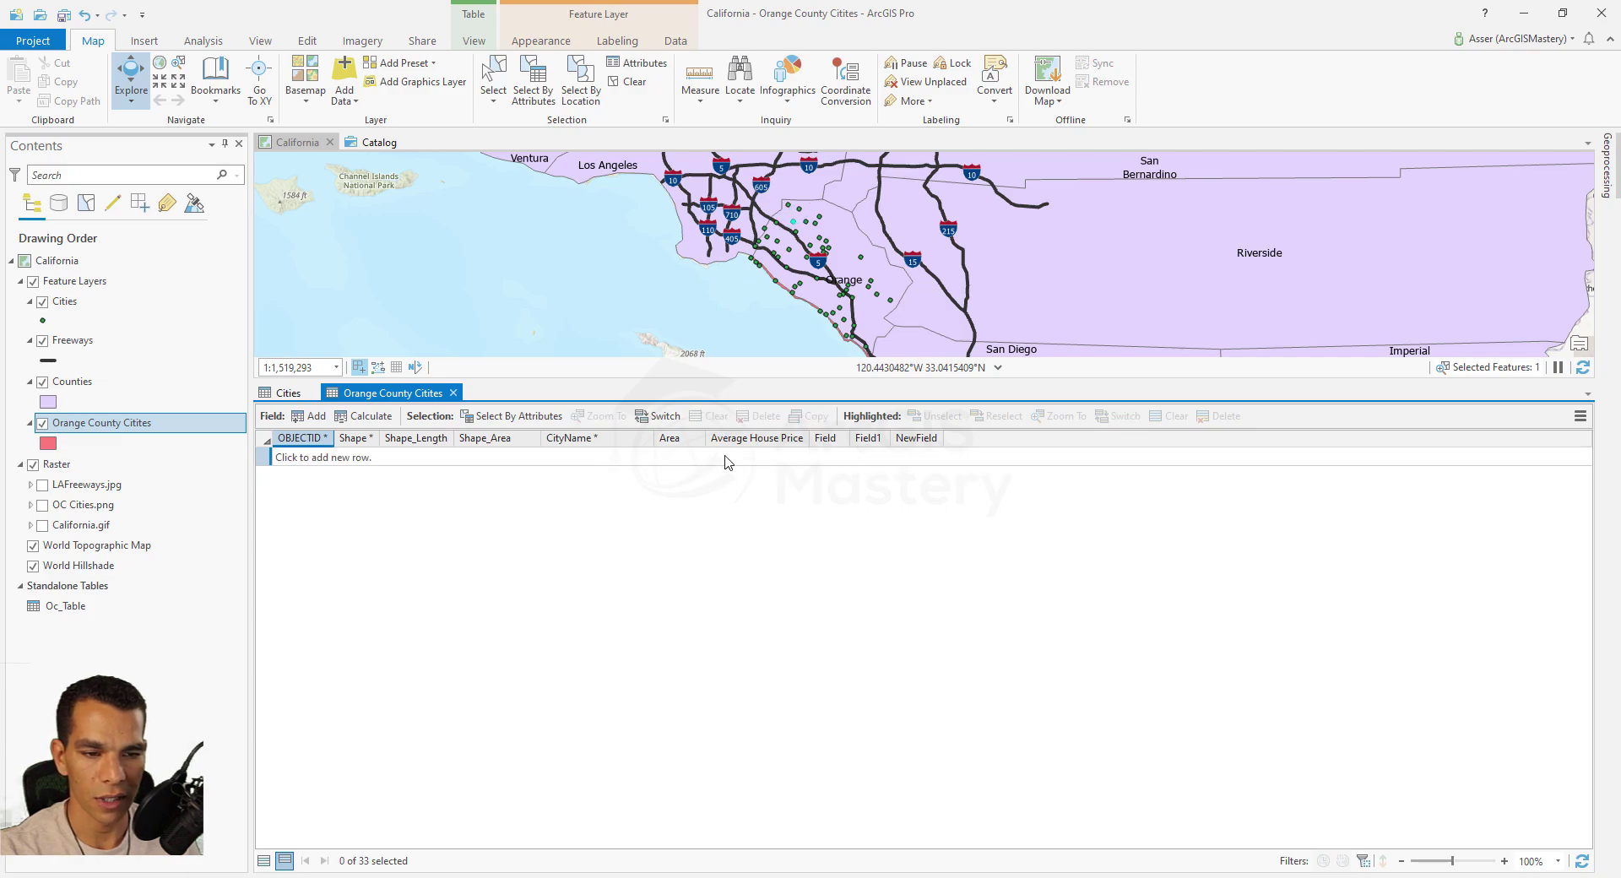
{"action": "key", "text": "ctrl+z"}
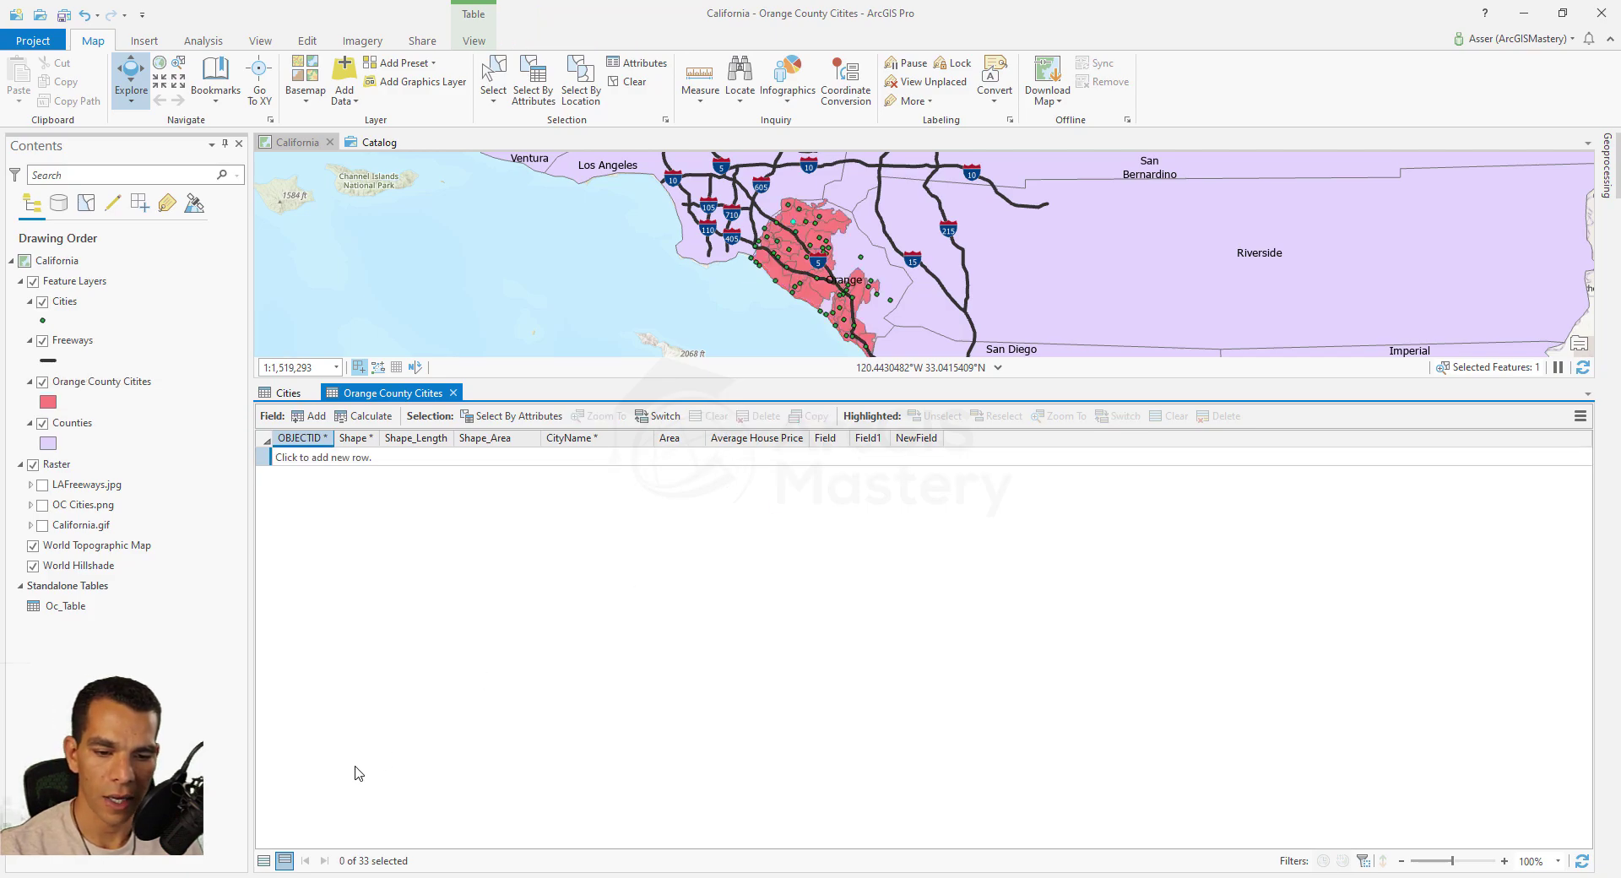
{"action": "left_click", "coordinate": [265, 860]}
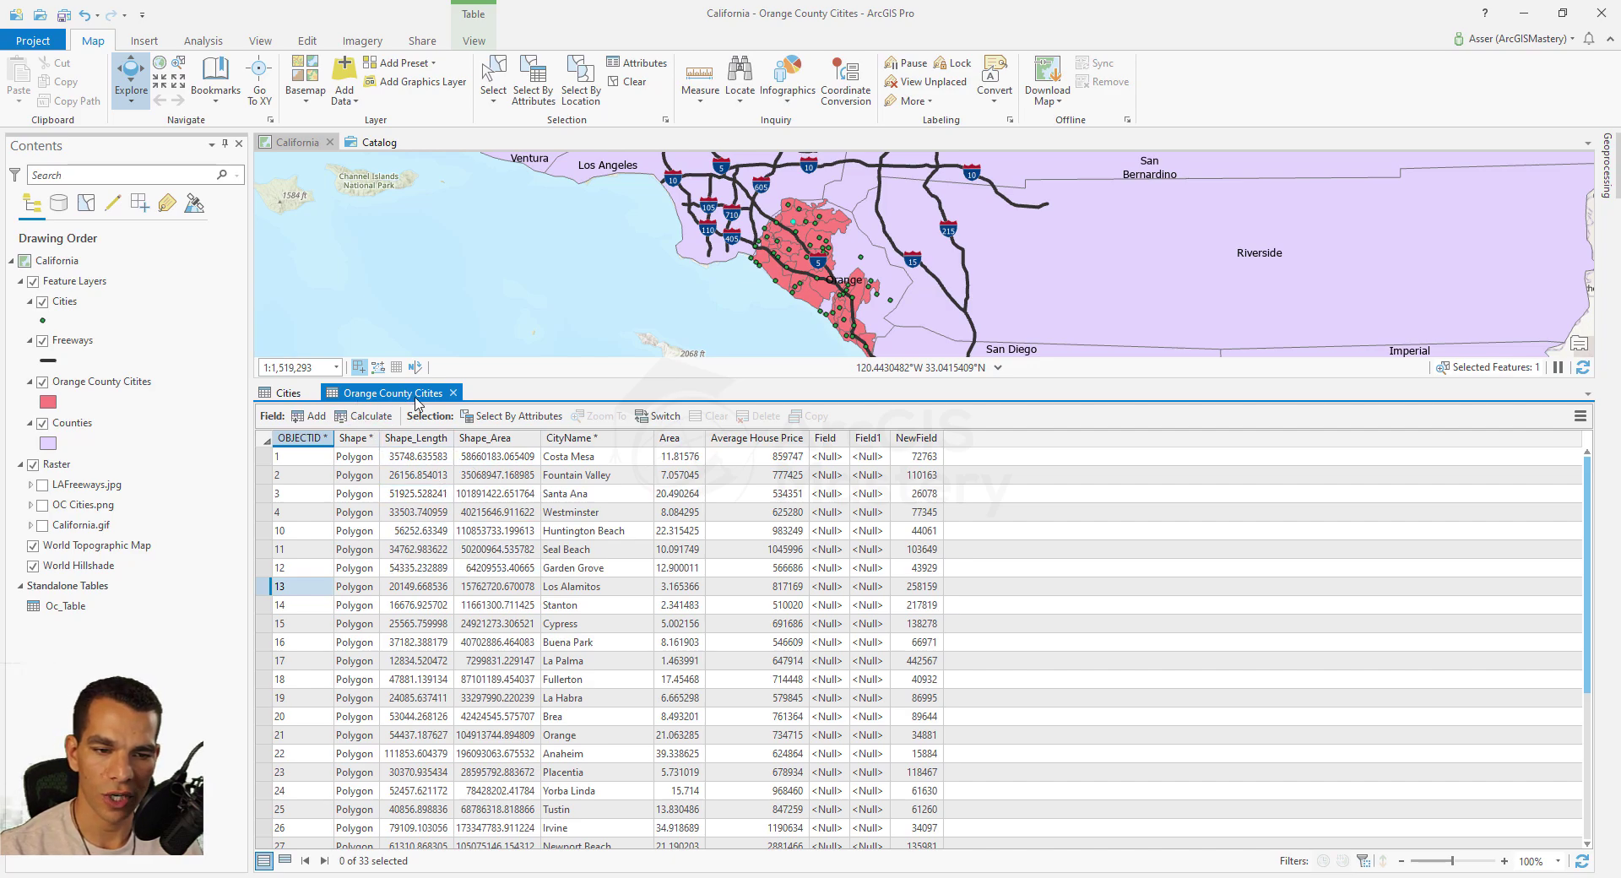
Select the Santa Ana polygon and display its related Cities point via Related Data.
{"action": "left_click", "coordinate": [263, 493]}
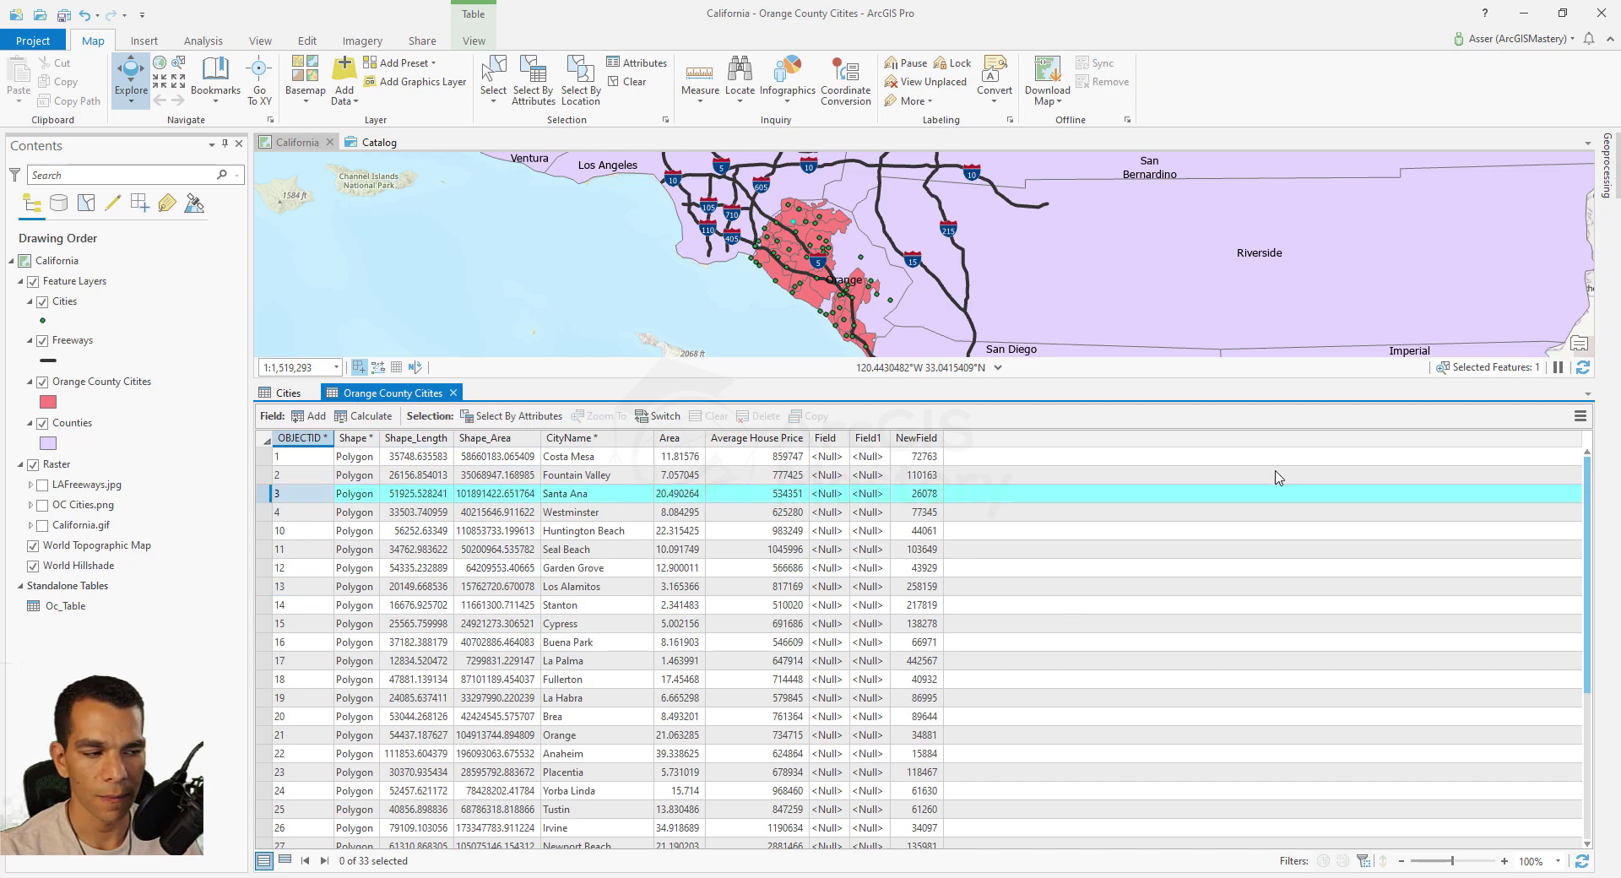
{"action": "left_click", "coordinate": [1580, 415]}
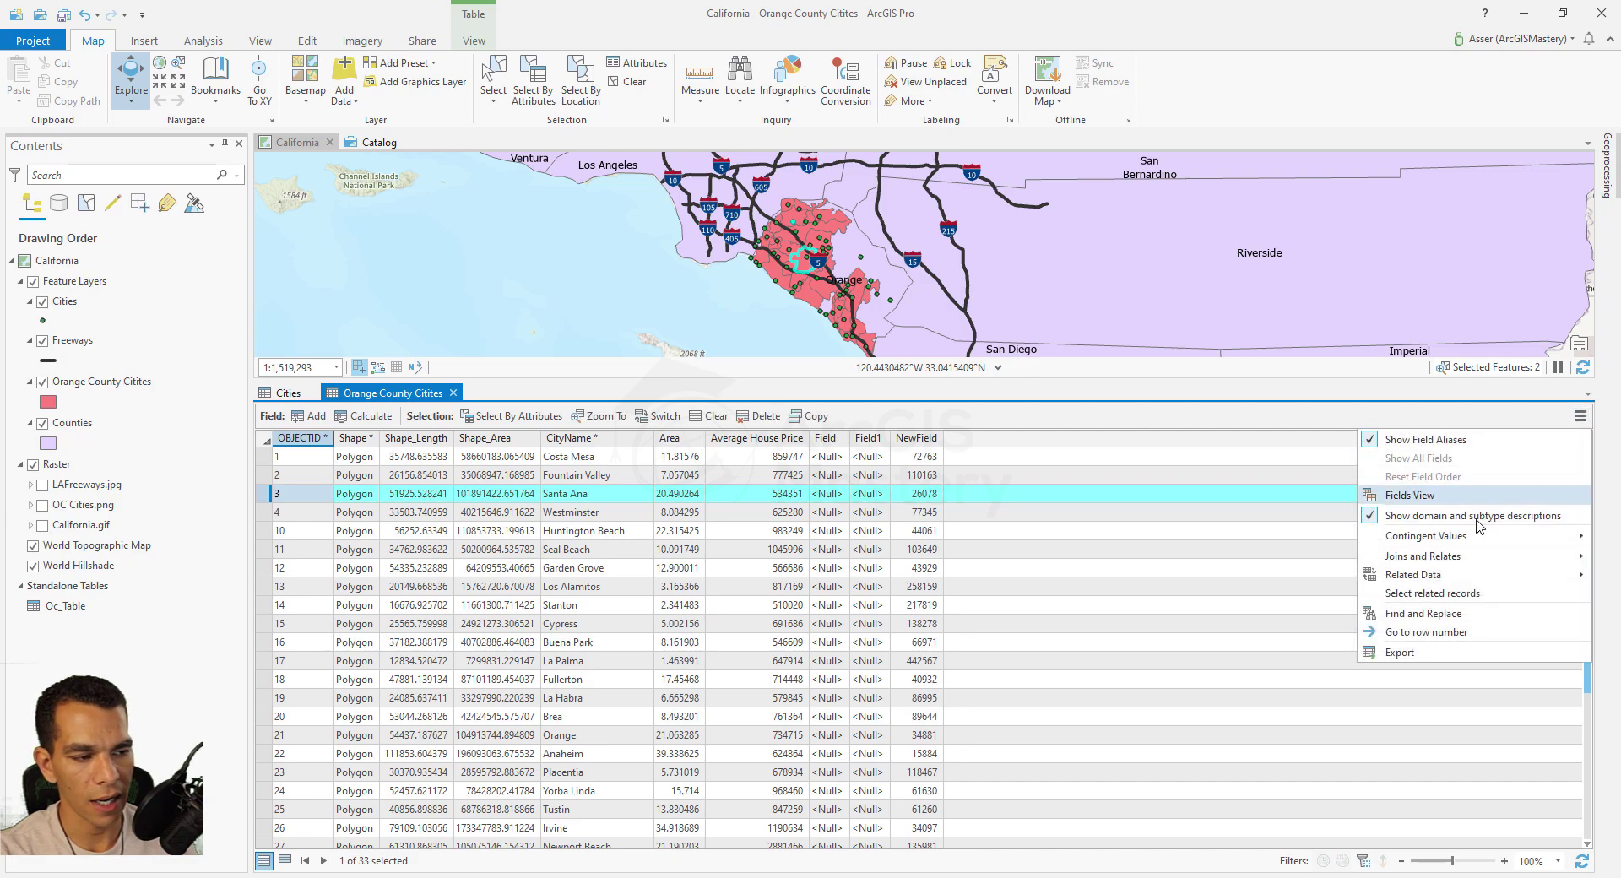
{"action": "mouse_move", "coordinate": [1453, 576]}
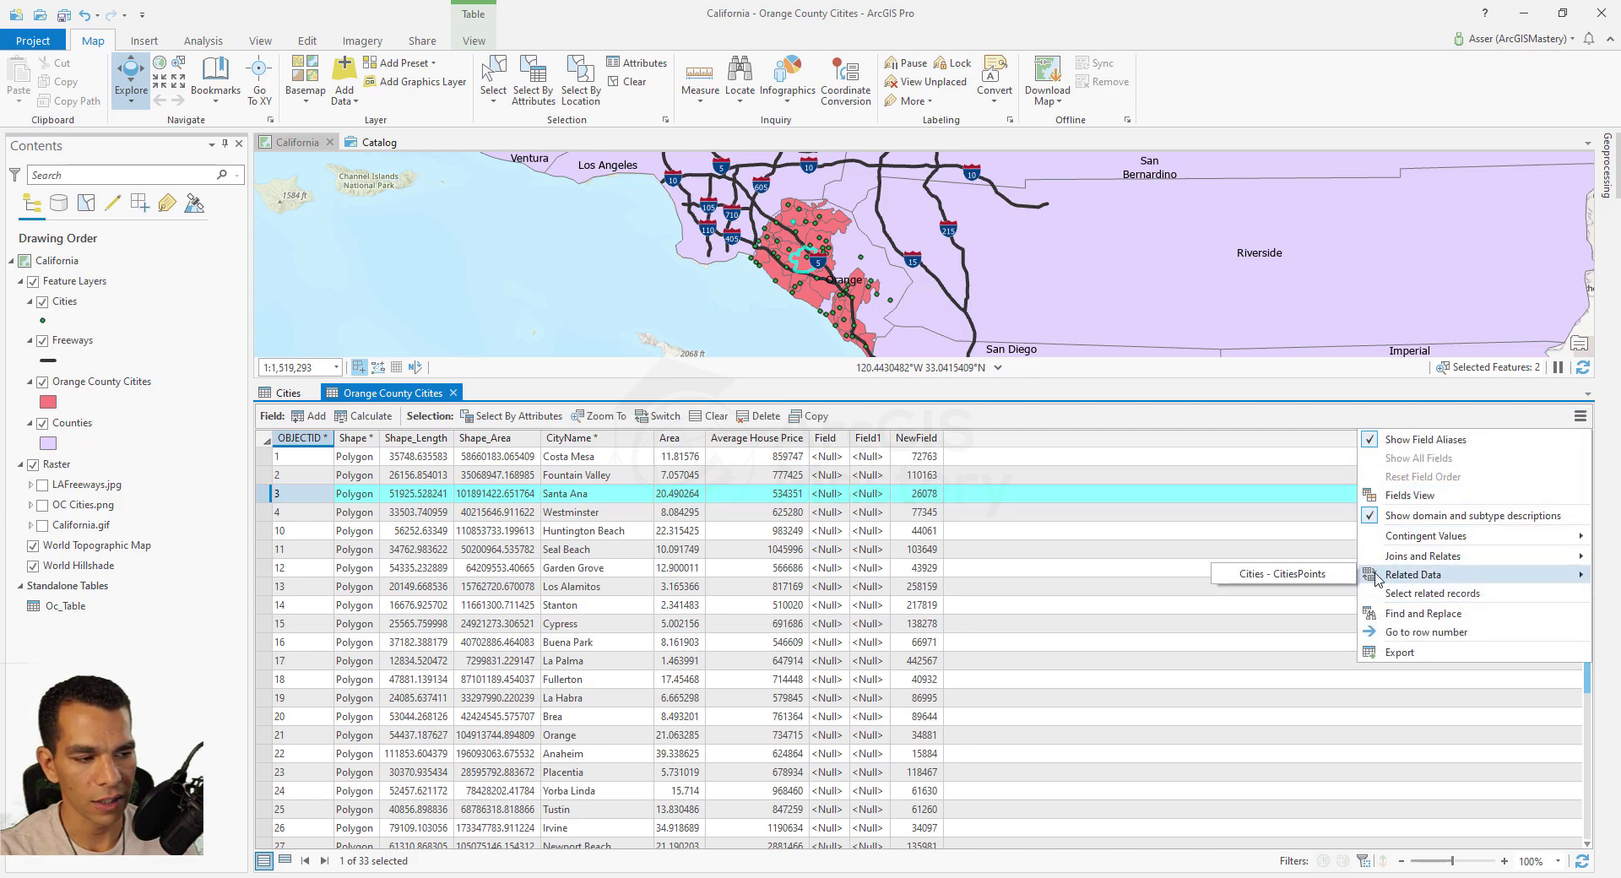
{"action": "left_click", "coordinate": [1277, 576]}
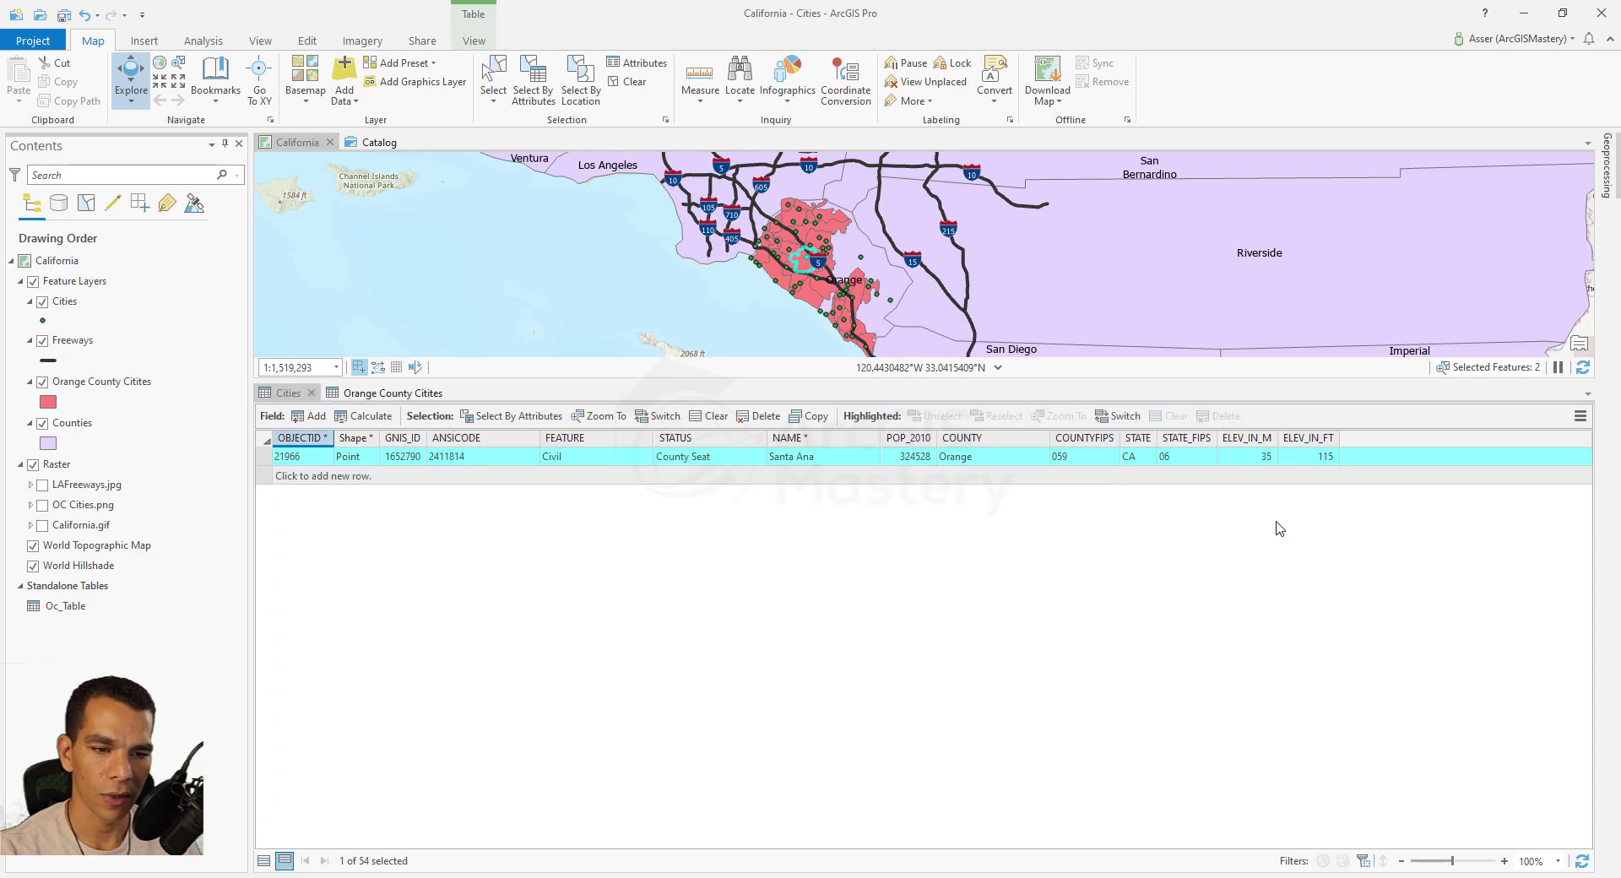